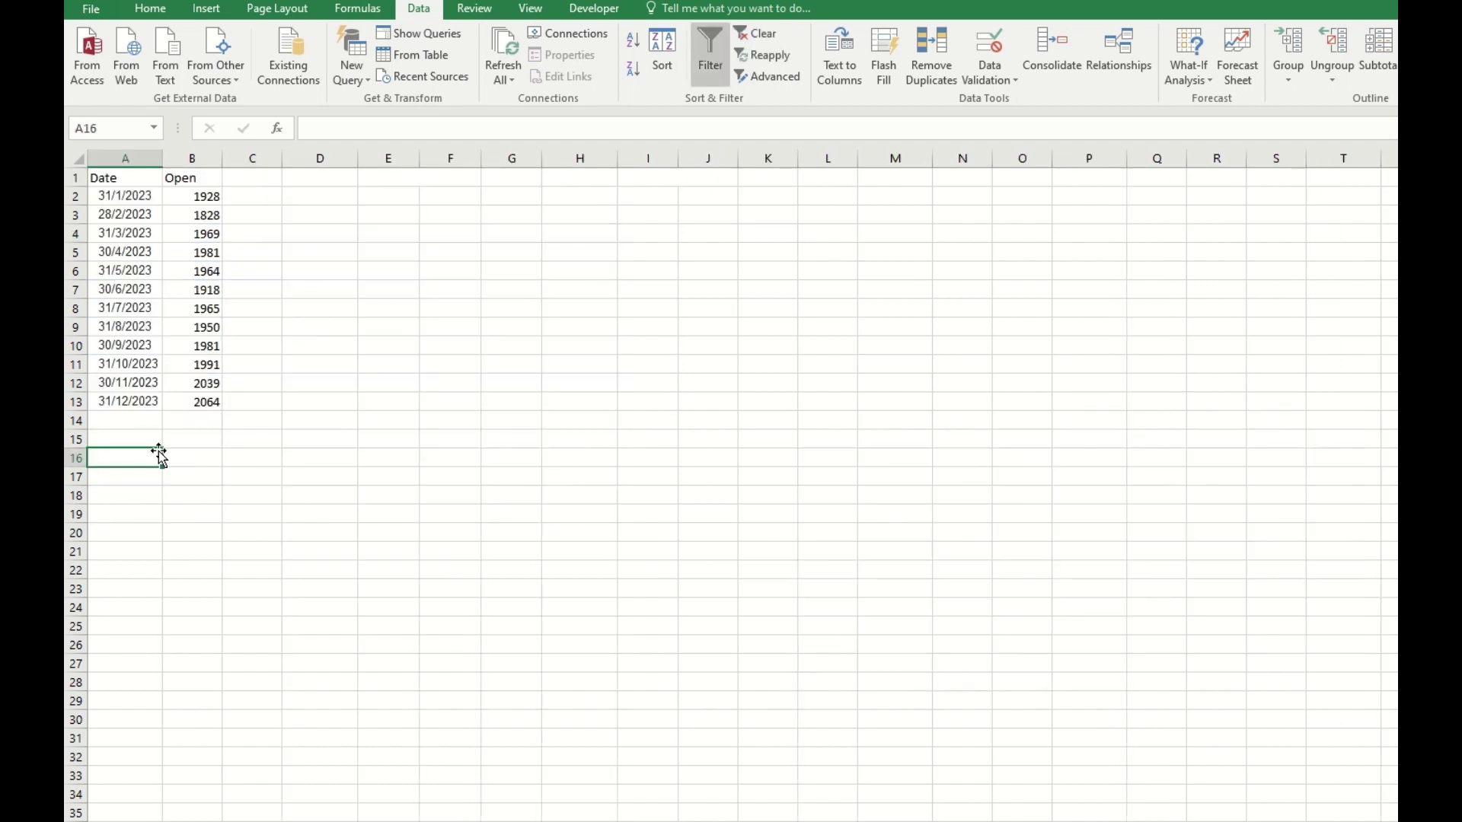
- Select the twelve 2023 month-end dates and their Open values in A2:B13
drag(141, 194, 130, 411)
key(Right)
drag(200, 236, 202, 399)
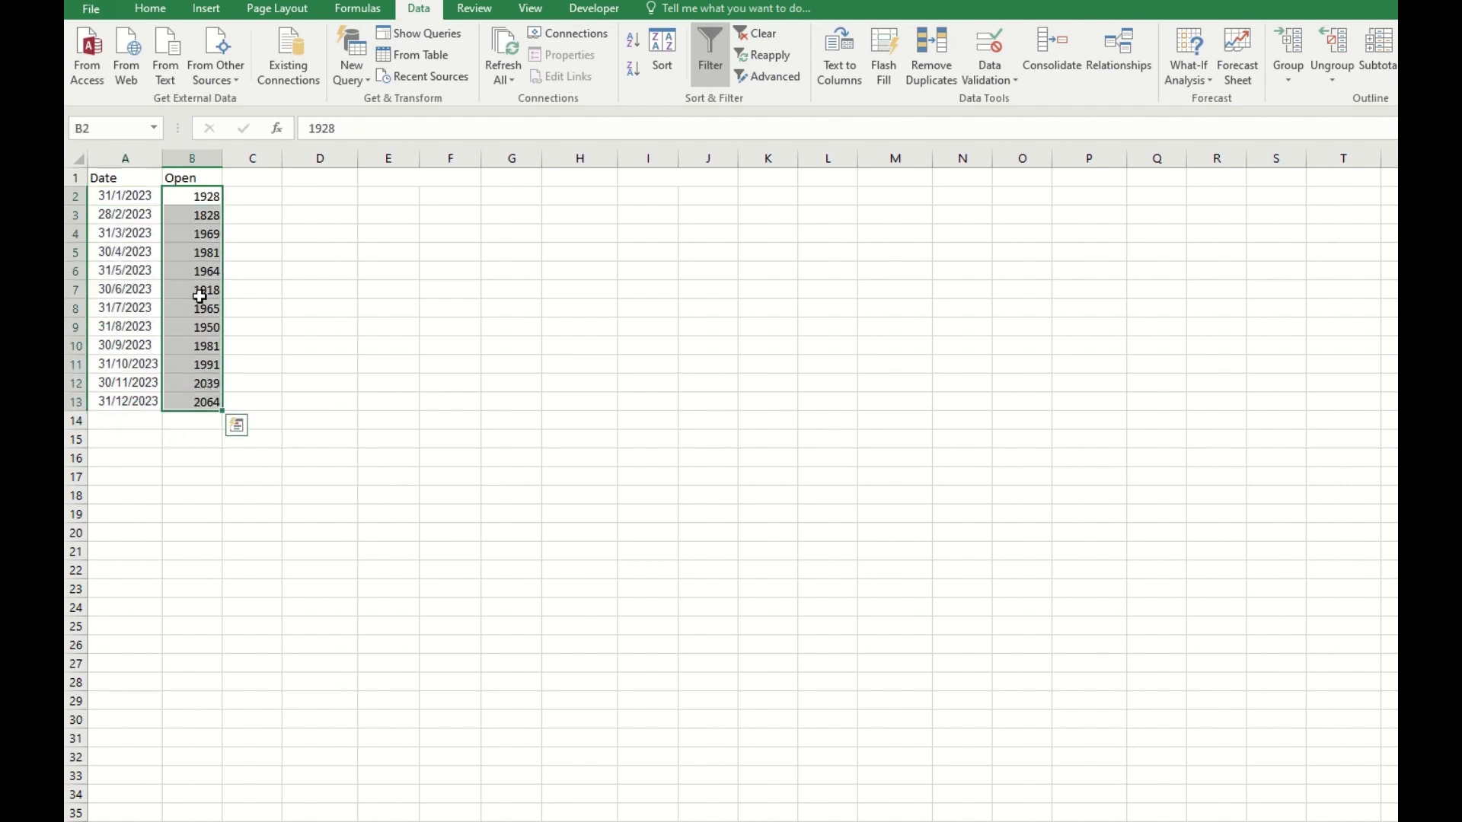
drag(130, 195, 197, 398)
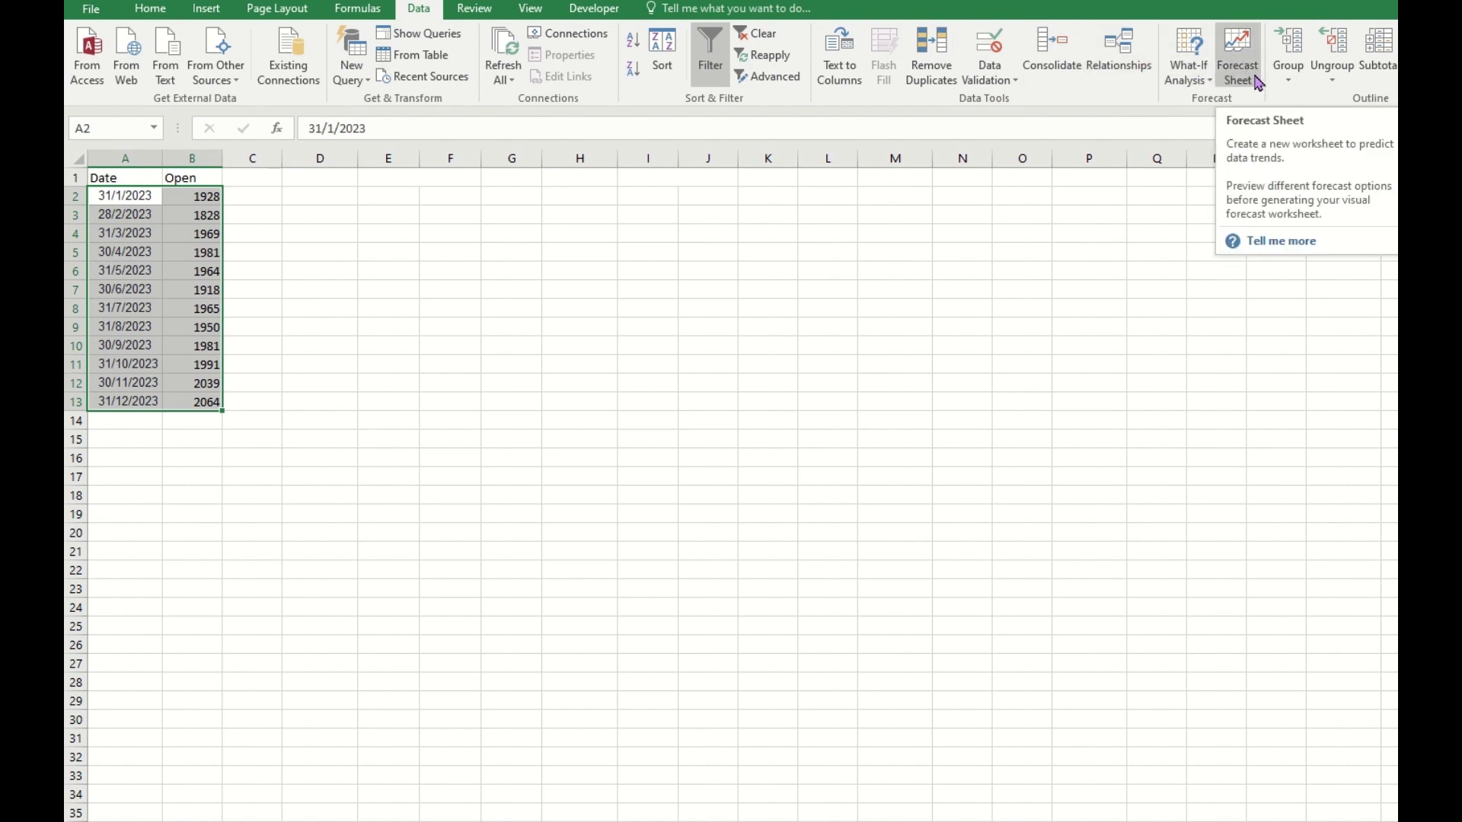
- Create a forecast sheet from A2:B13 after reviewing its Options, projecting through 31/3/2024
click(1257, 83)
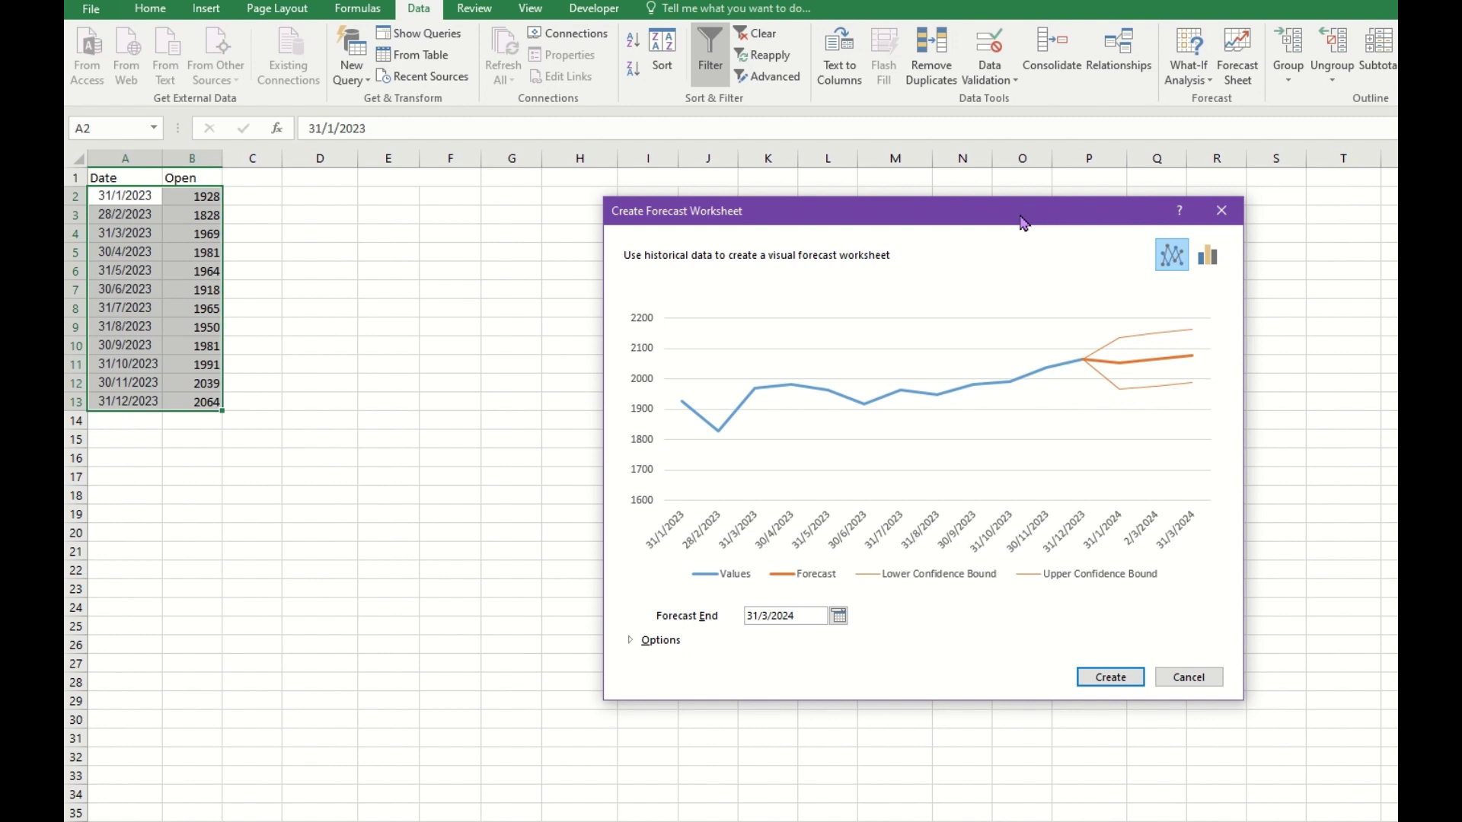
drag(1024, 223, 868, 124)
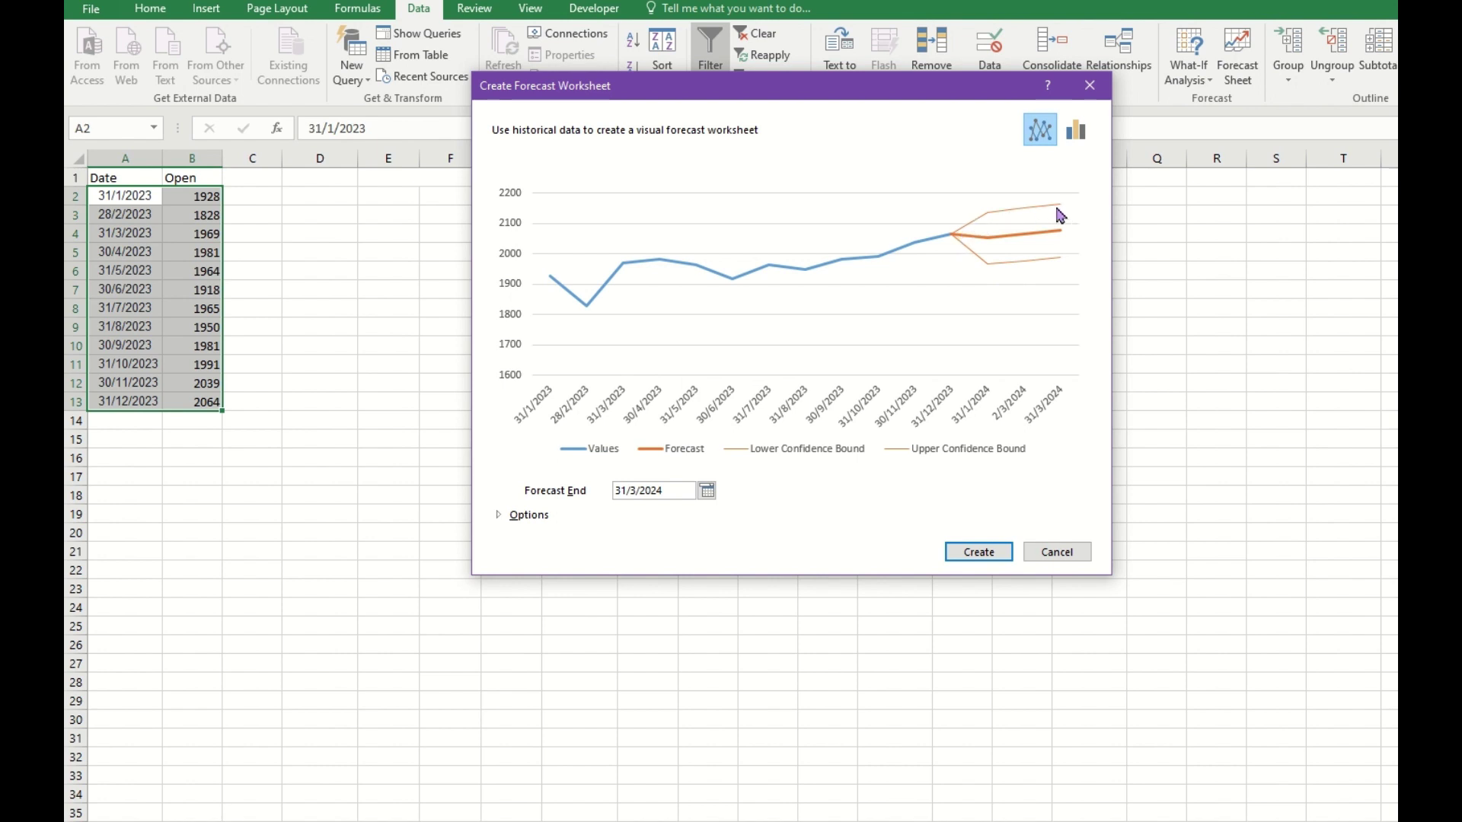
click(504, 519)
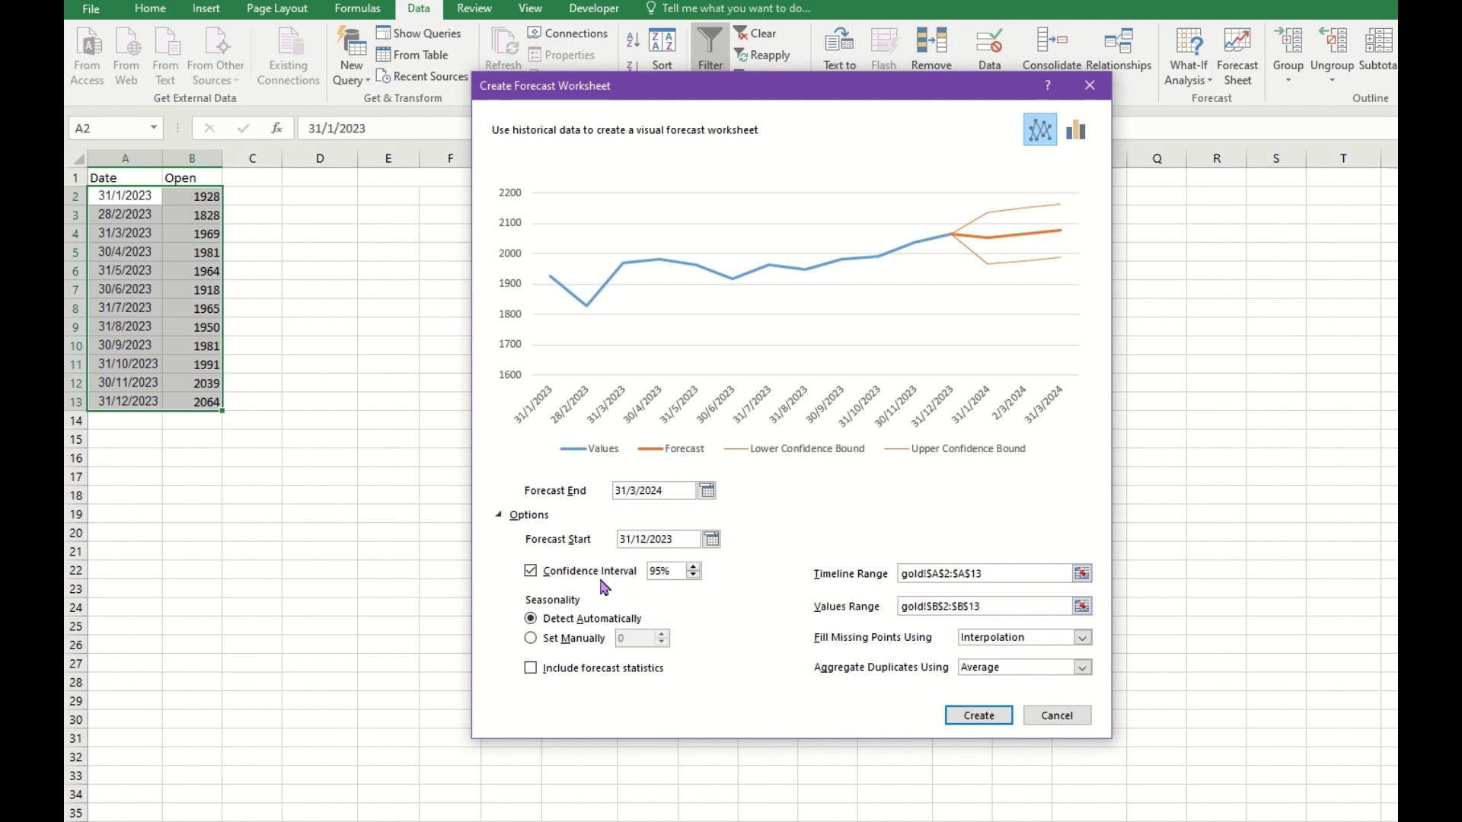
click(982, 716)
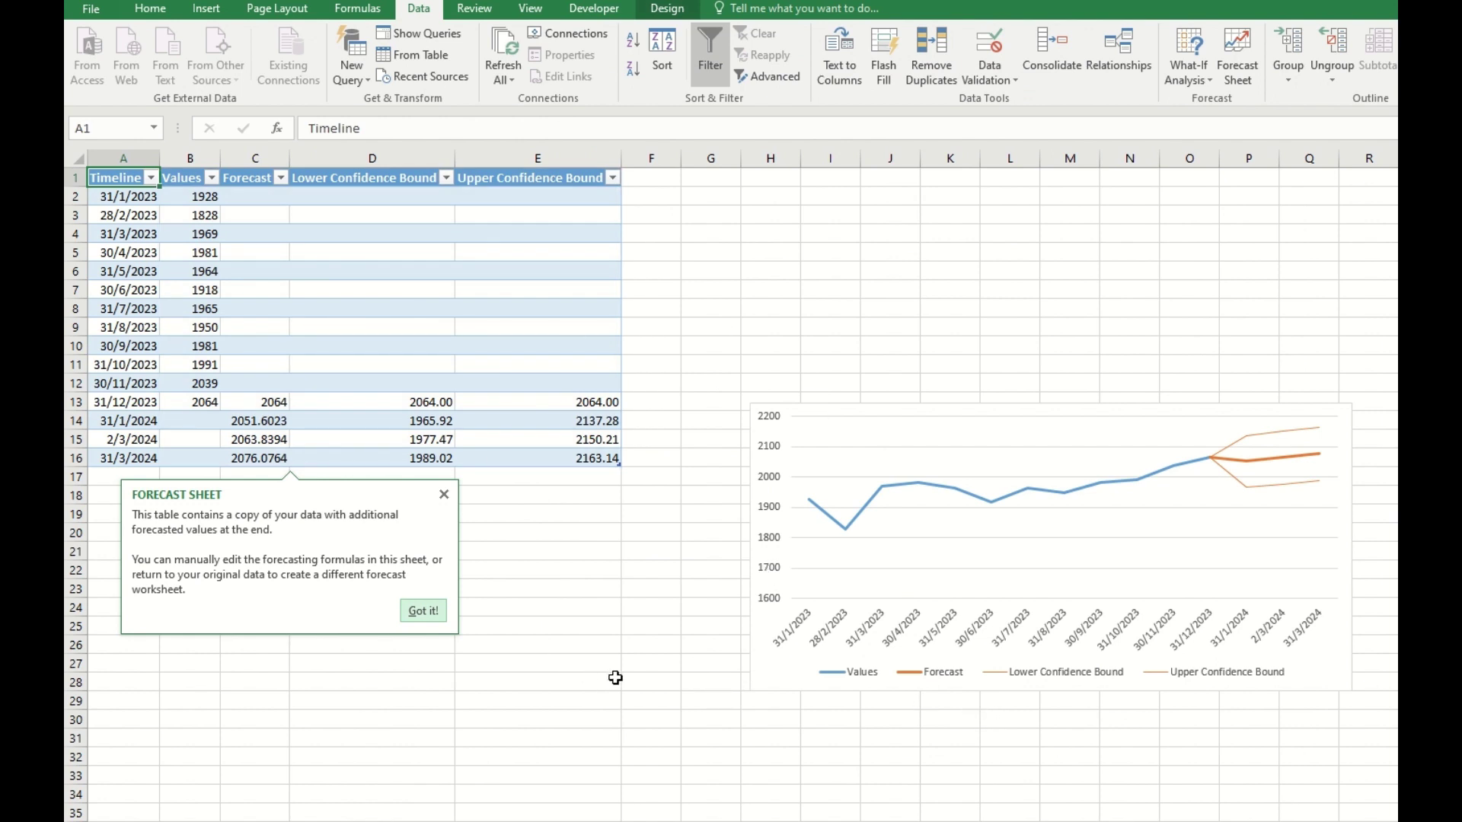
- Dismiss the tip, select the forecast values C14:E16 and inspect C14's FORECAST.ETS formula
click(176, 403)
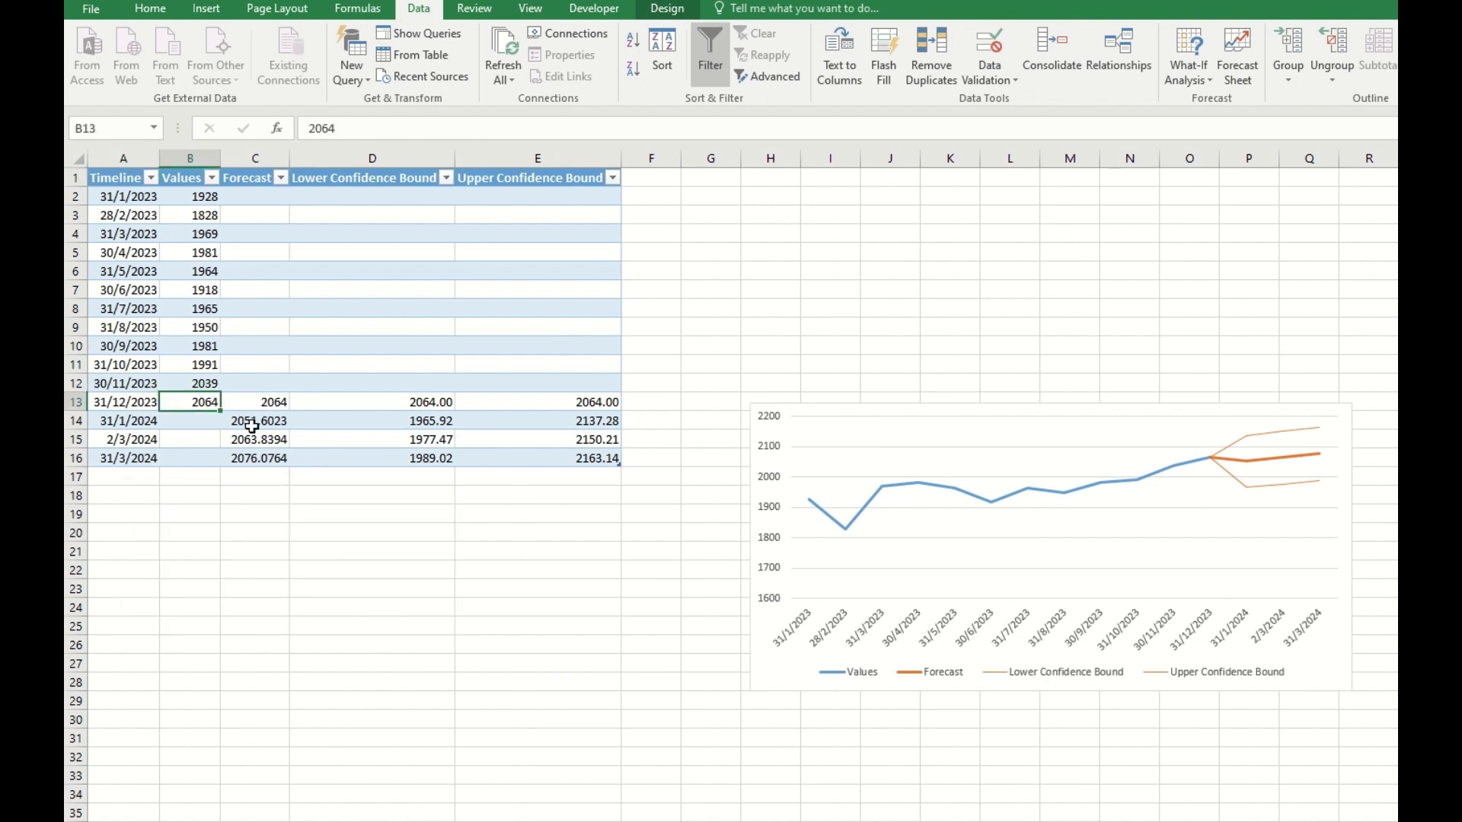
drag(246, 422, 542, 459)
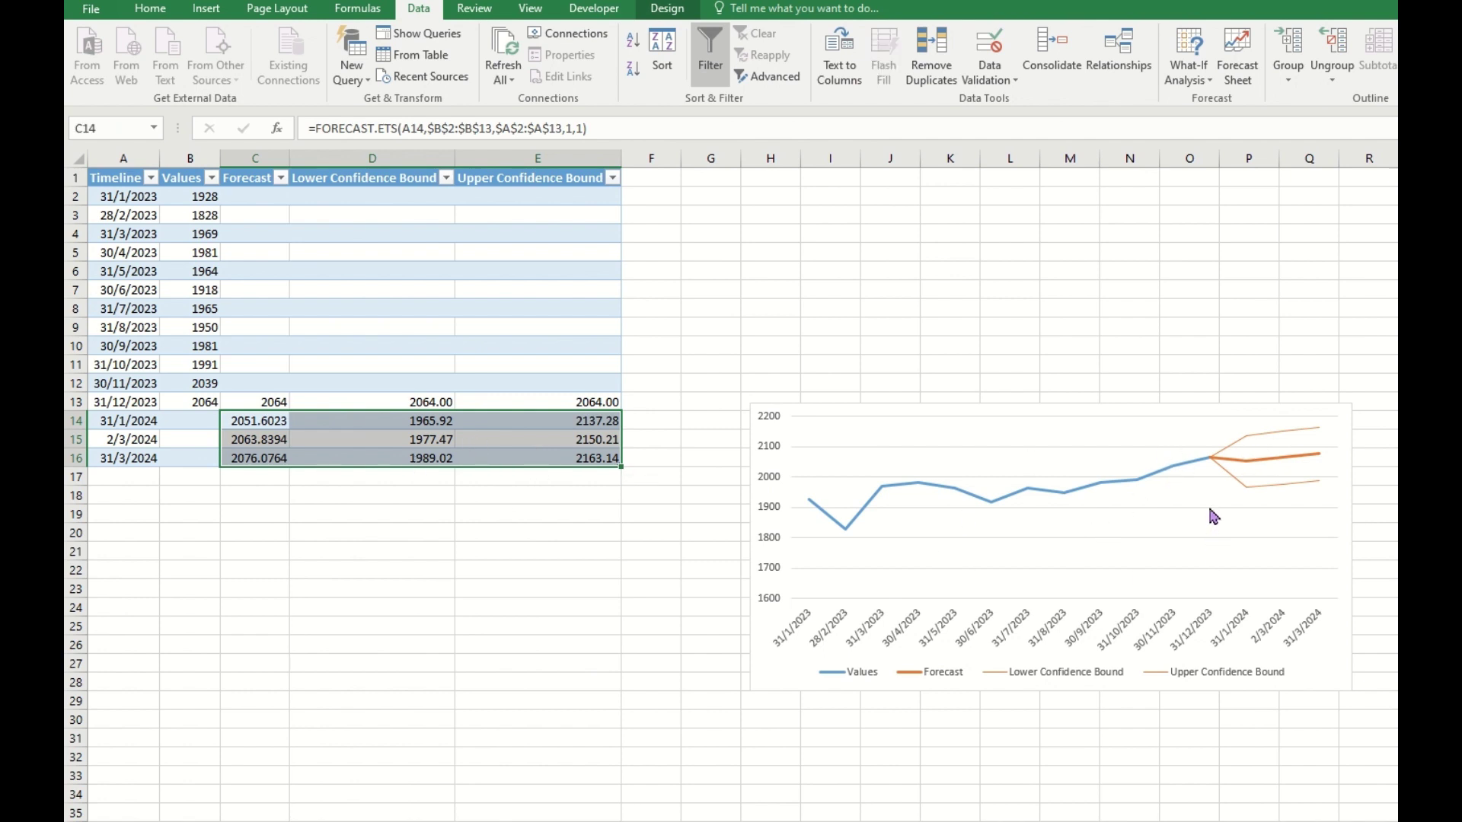
click(257, 427)
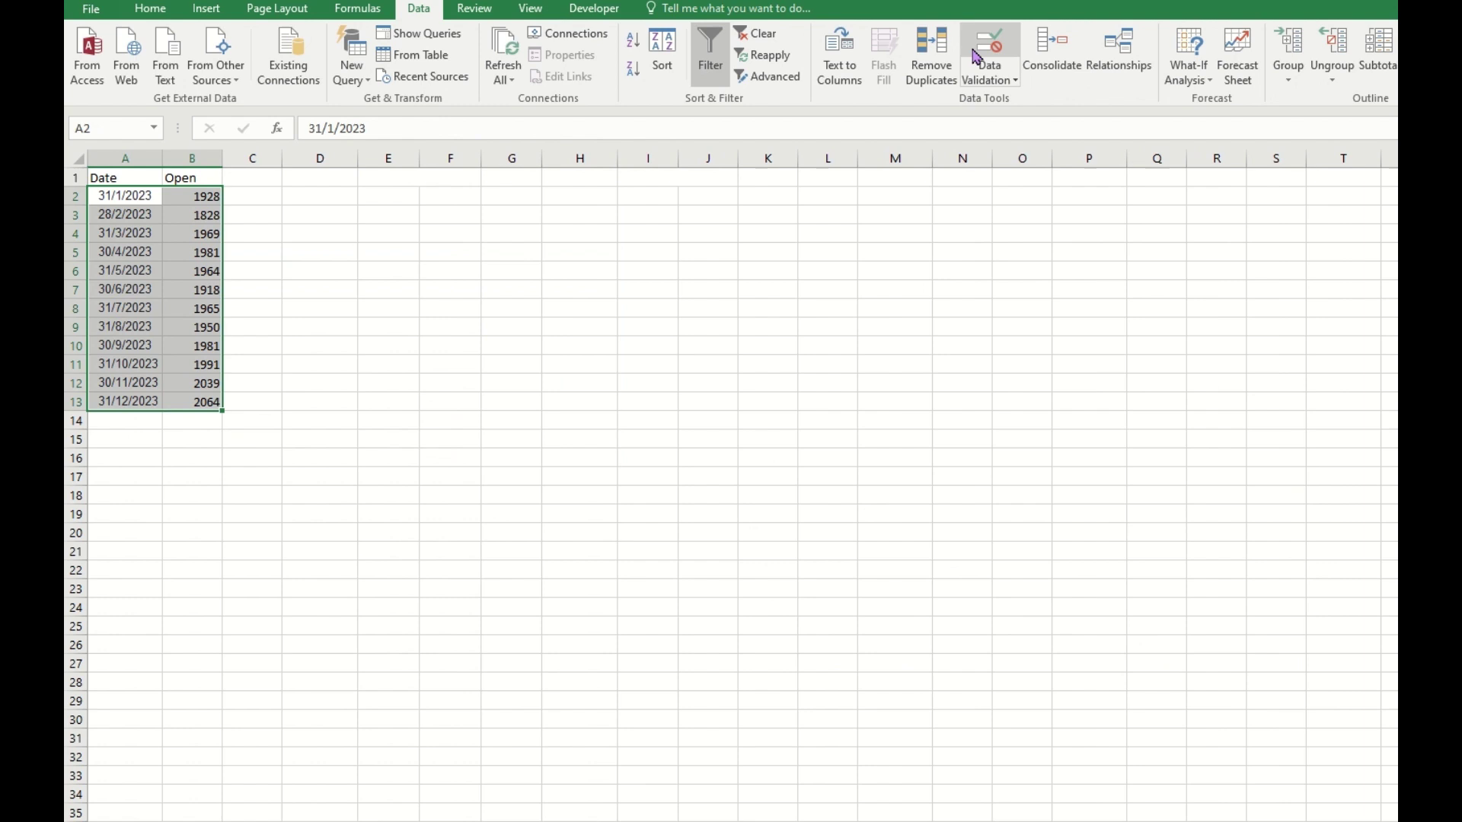
- Reopen the forecast settings with Options expanded, cancel, then select the forecast sheet's Timeline dates
click(1241, 55)
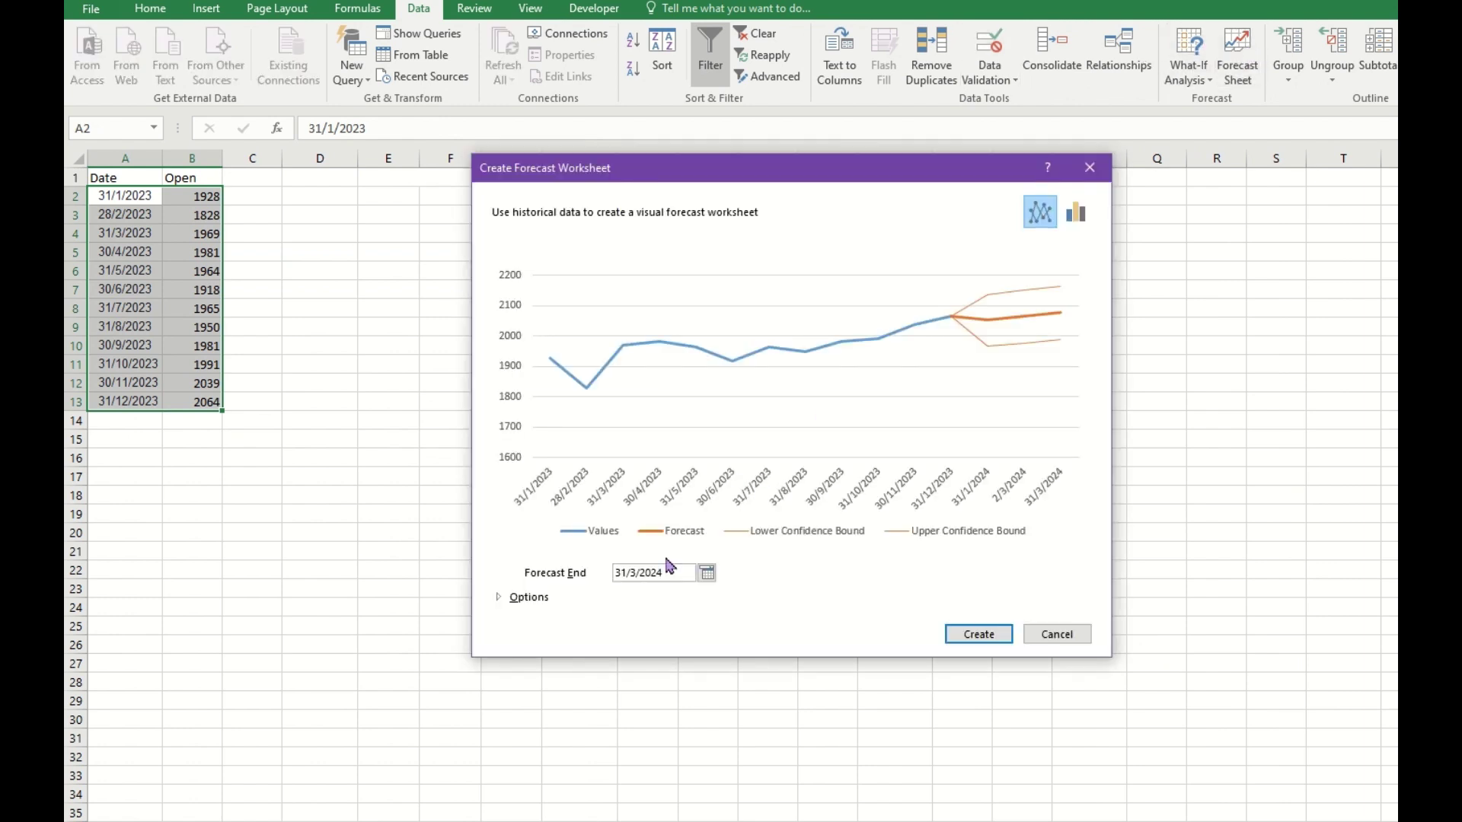
click(524, 599)
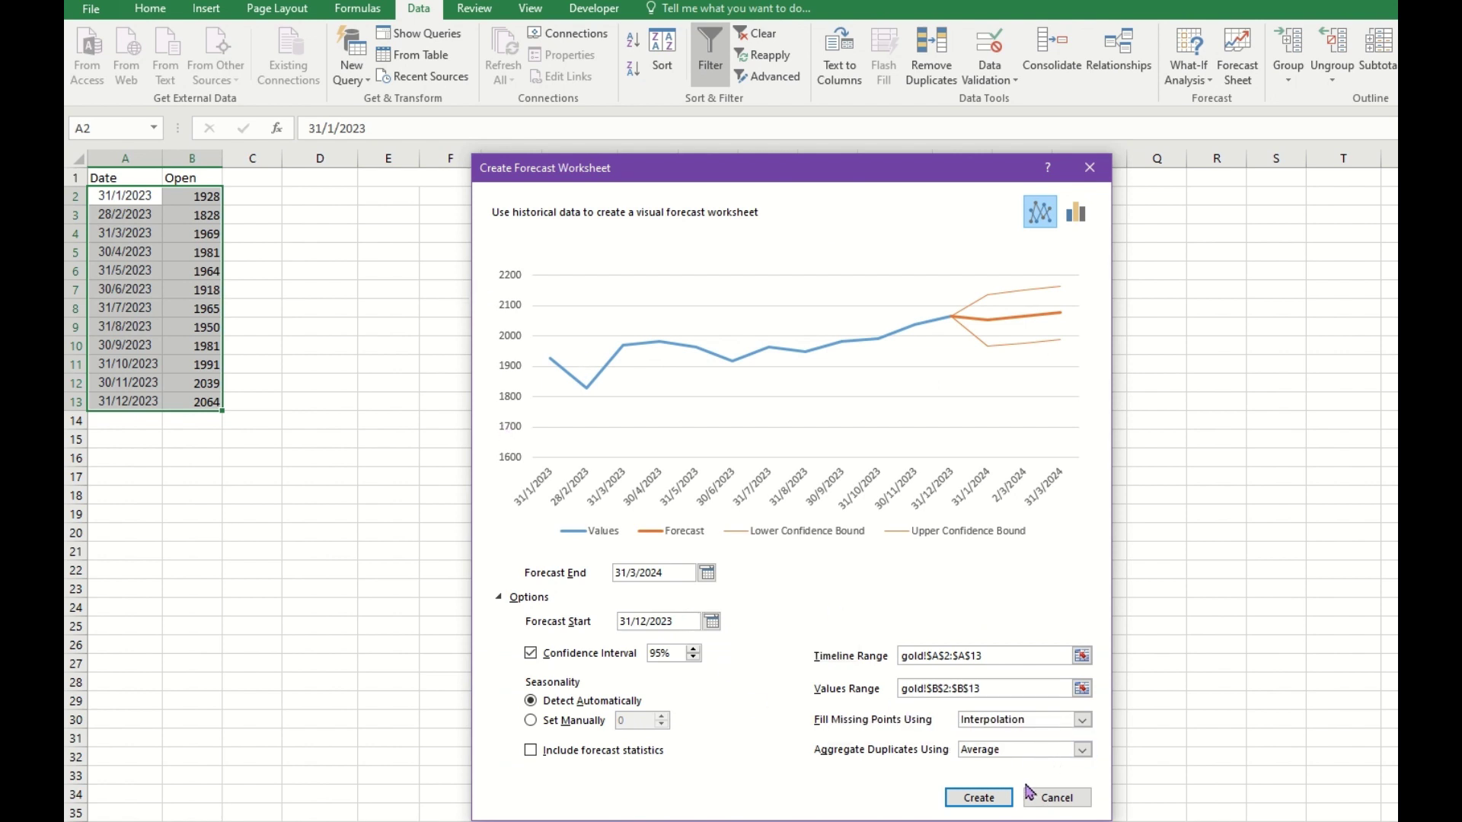
click(1054, 798)
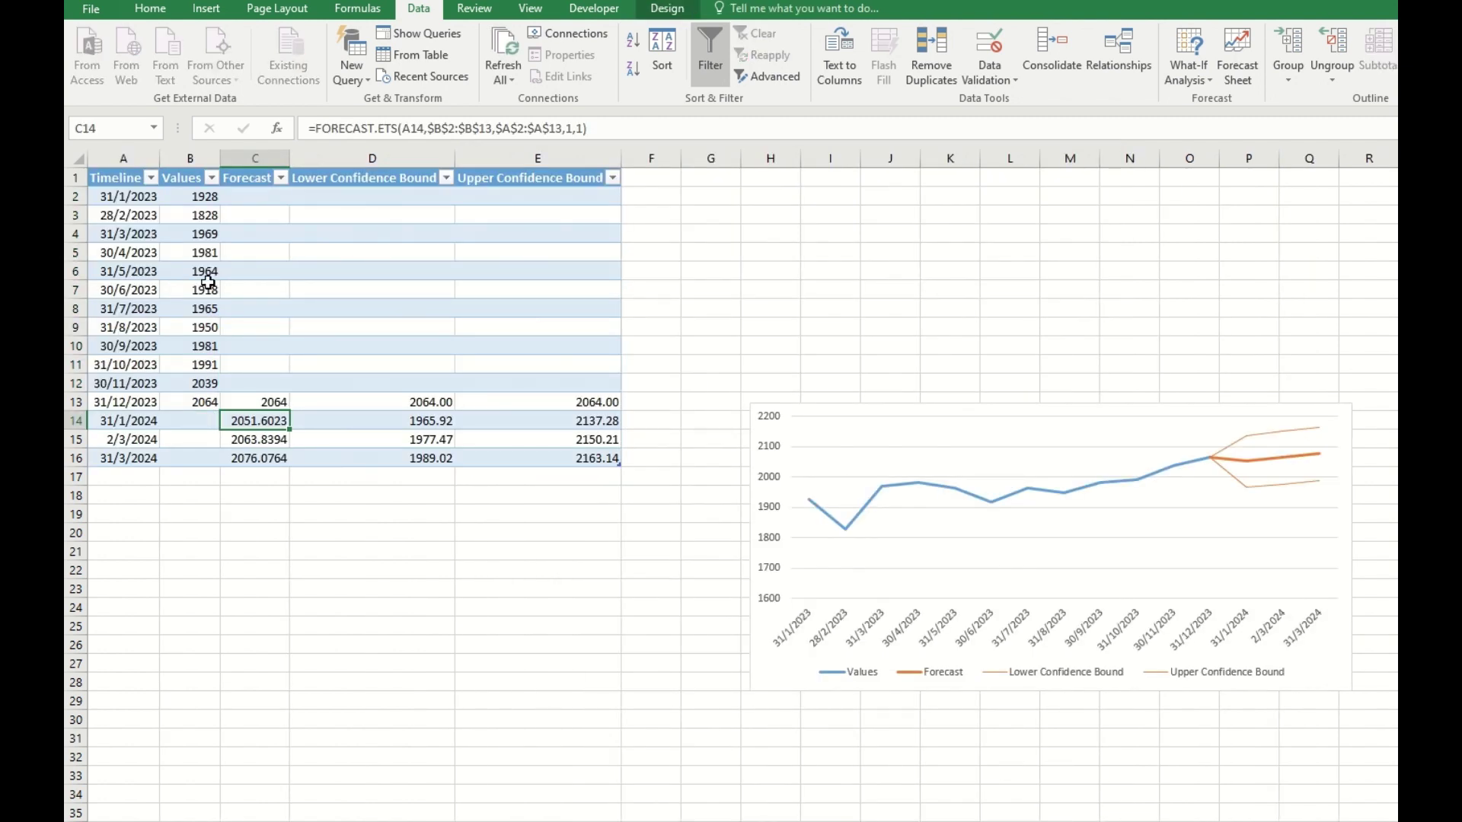
drag(122, 198, 118, 399)
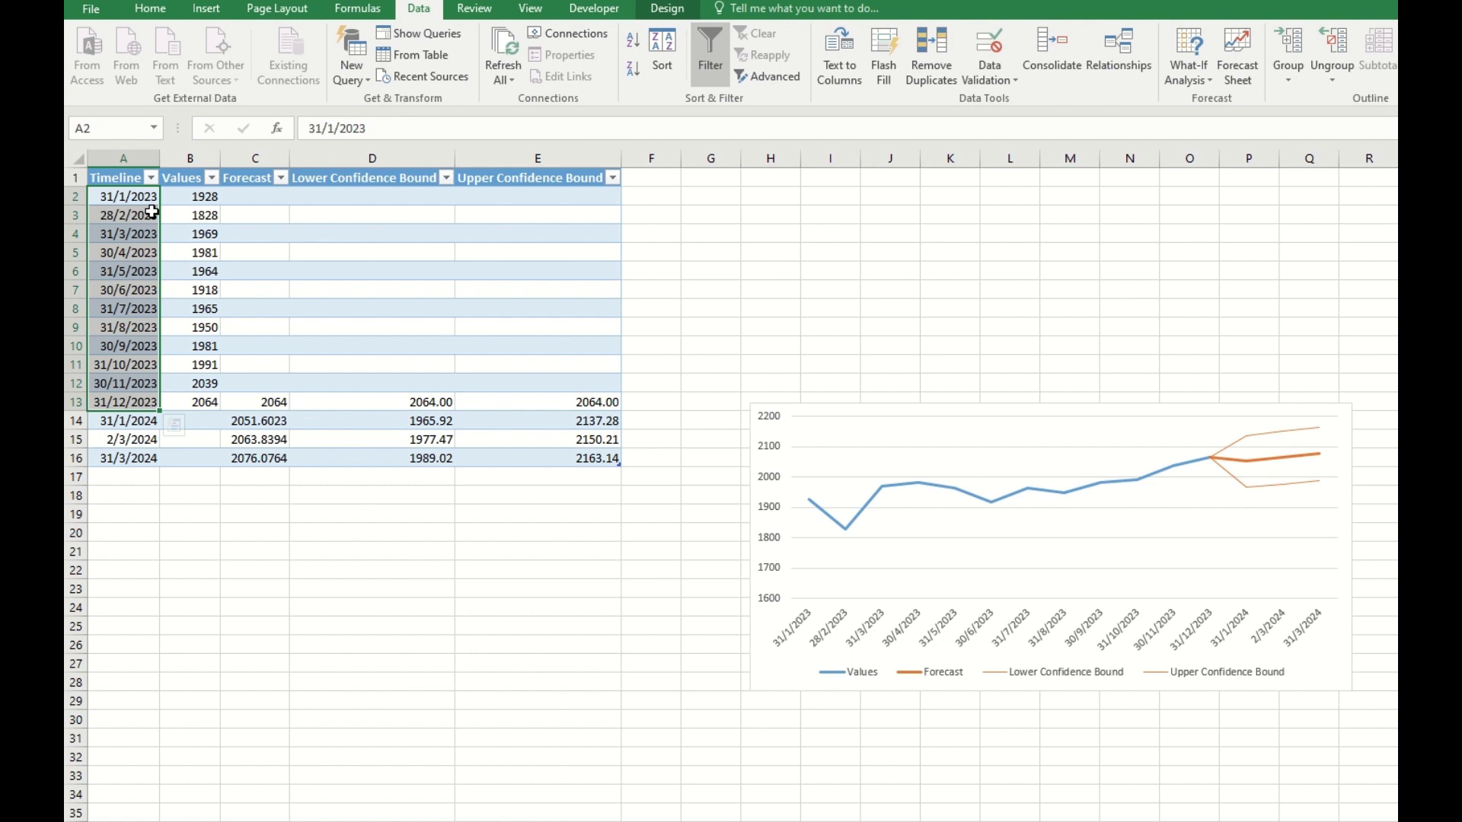
- Clear the 30/6/2023 date and value in row 7
click(131, 289)
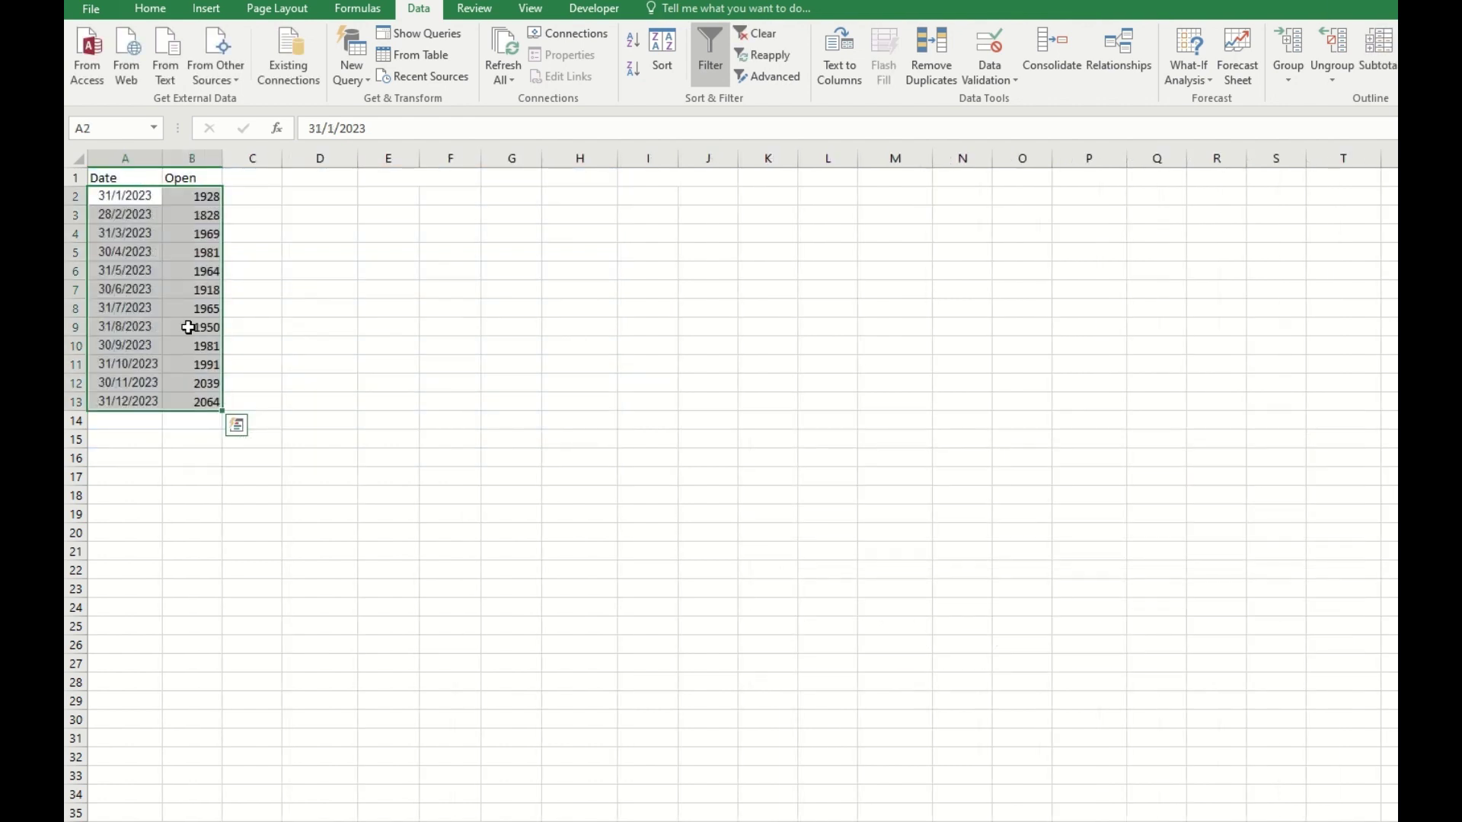
drag(156, 290, 201, 290)
key(Delete)
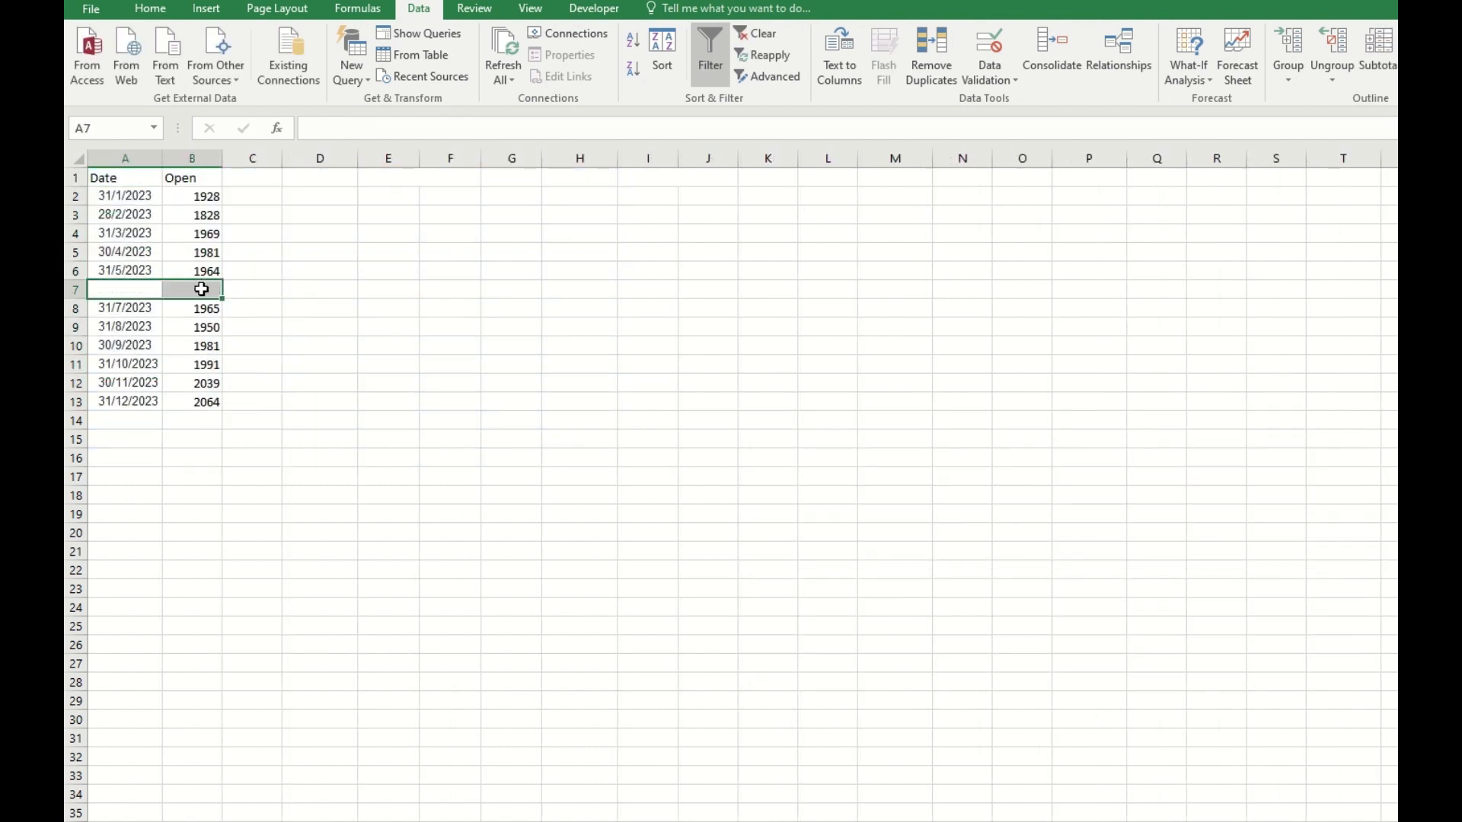
- Select A2:B13 including the gap and create a forecast sheet from it
drag(137, 198, 196, 404)
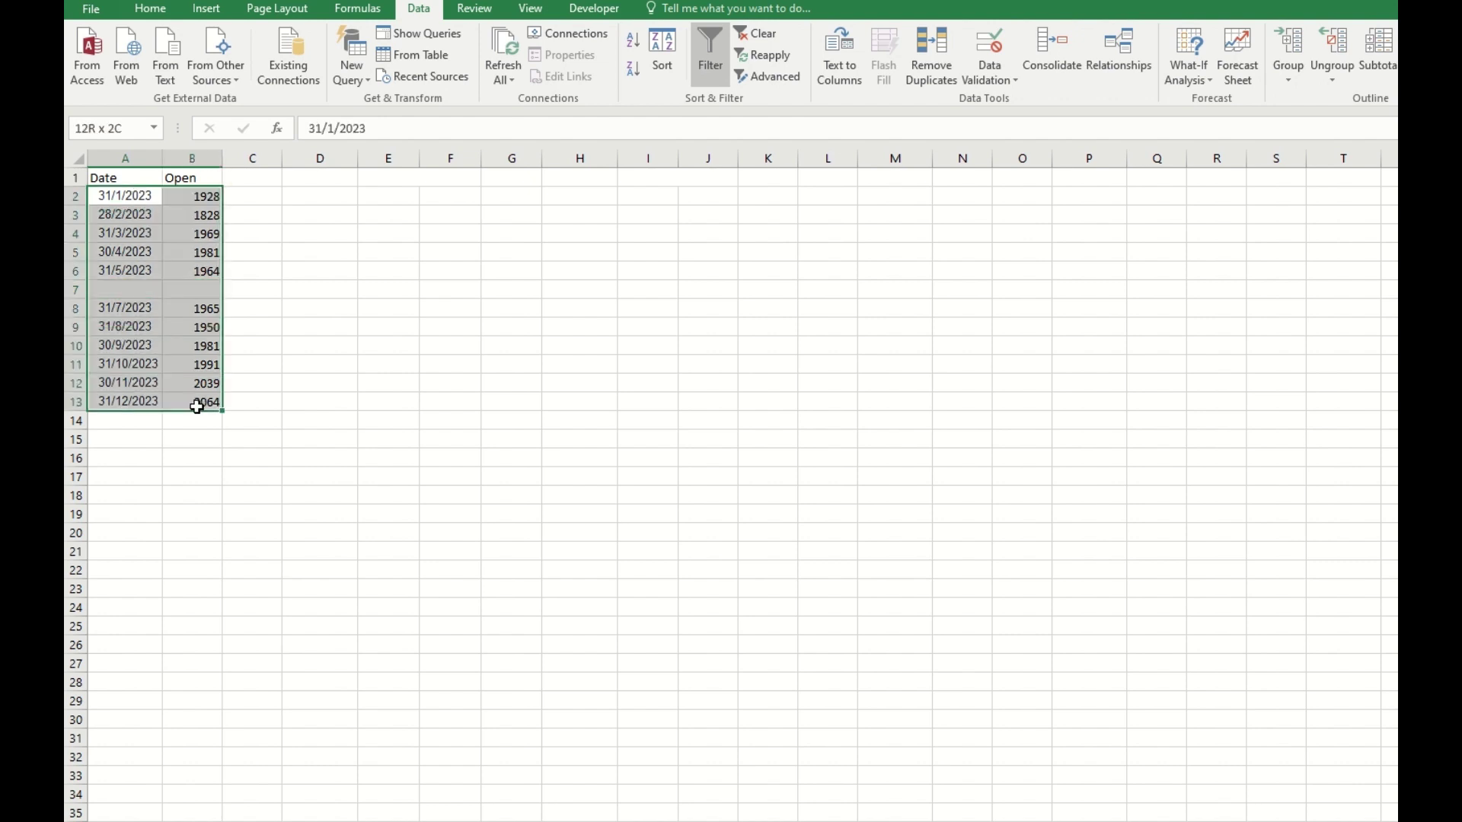
click(1237, 57)
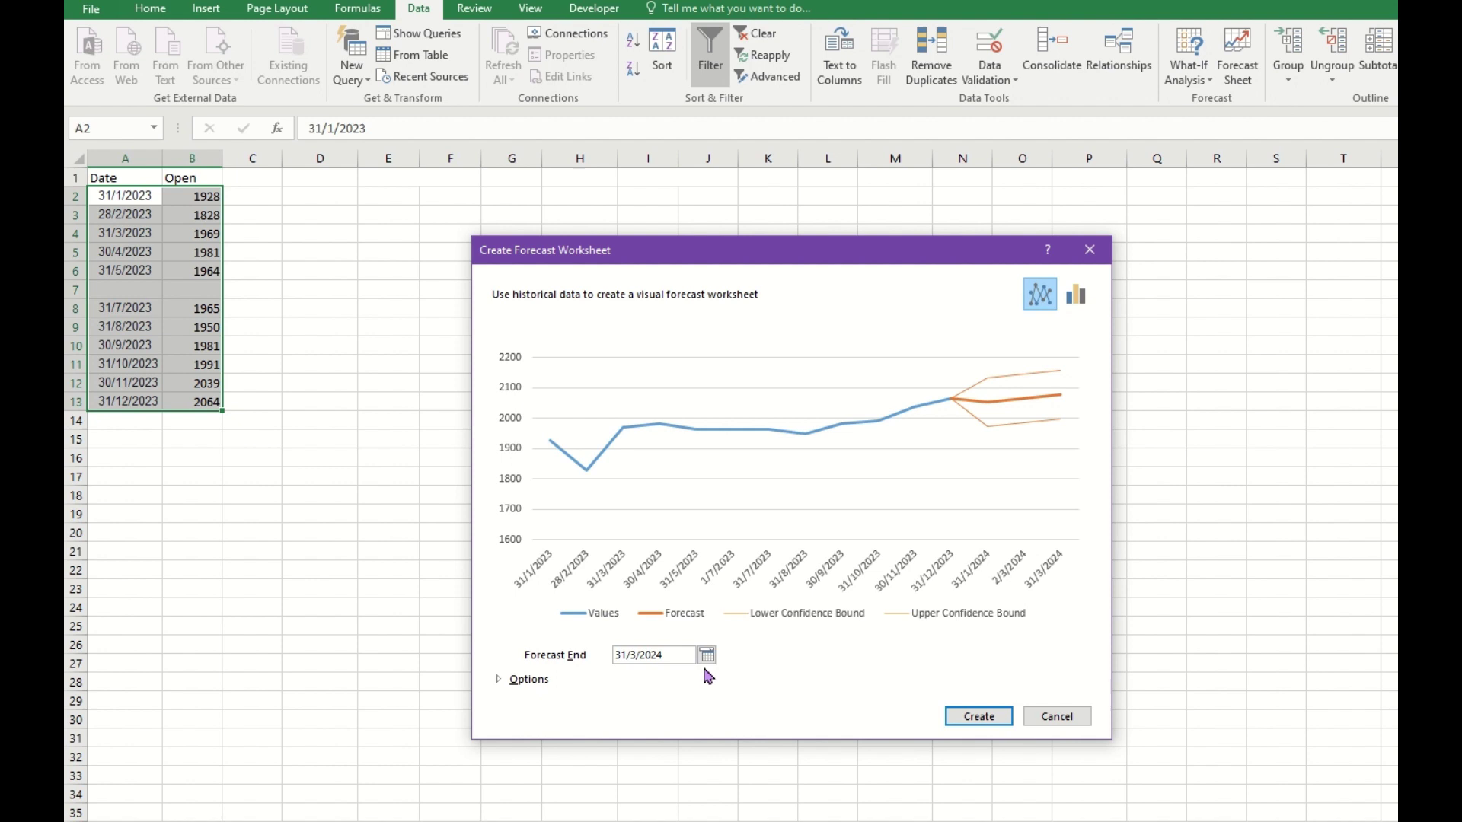
click(962, 721)
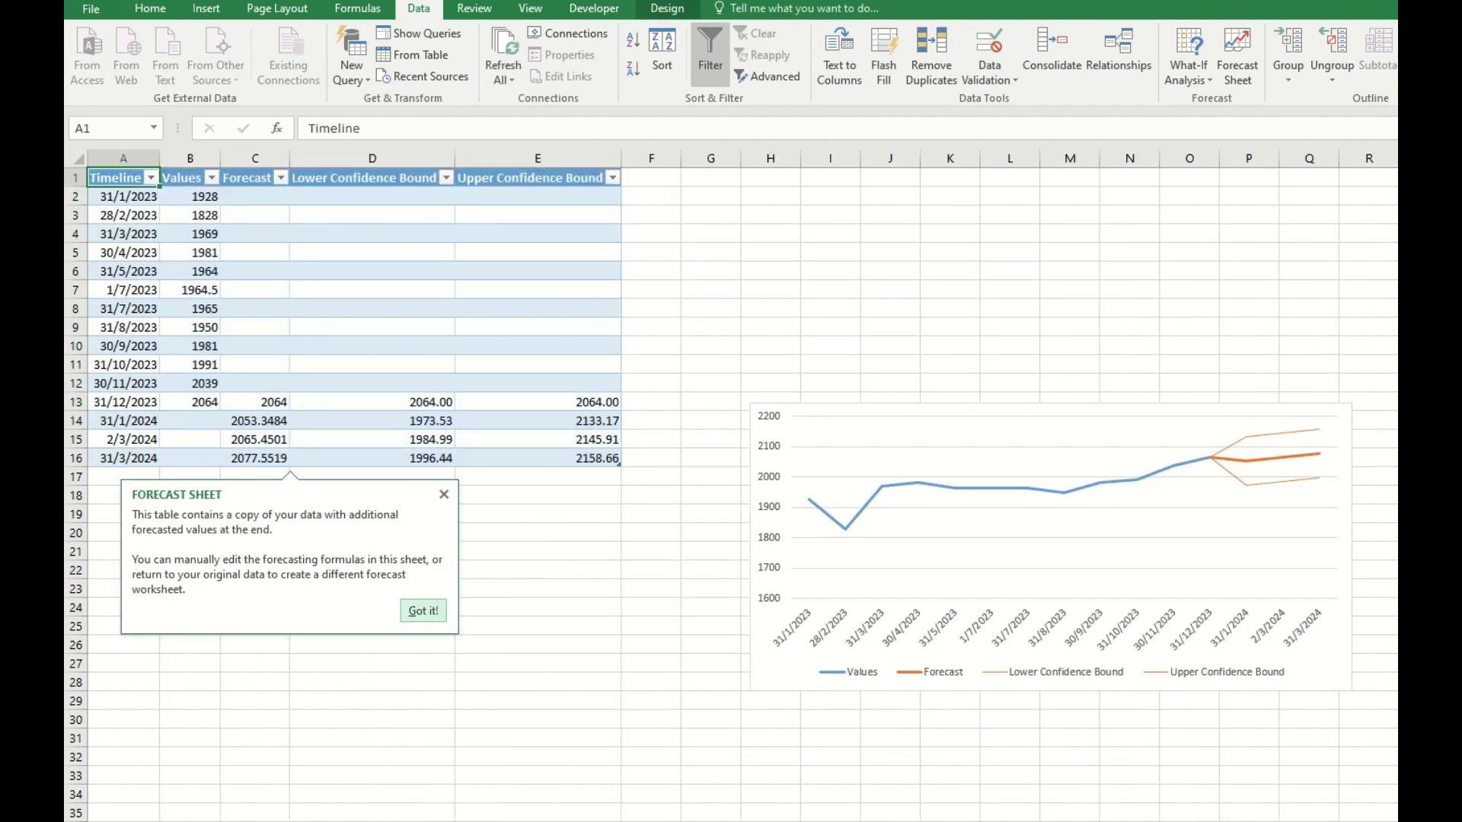
- Dismiss the tip and check the interpolated 1964.5 row dated 1/7/2023
click(122, 289)
click(122, 177)
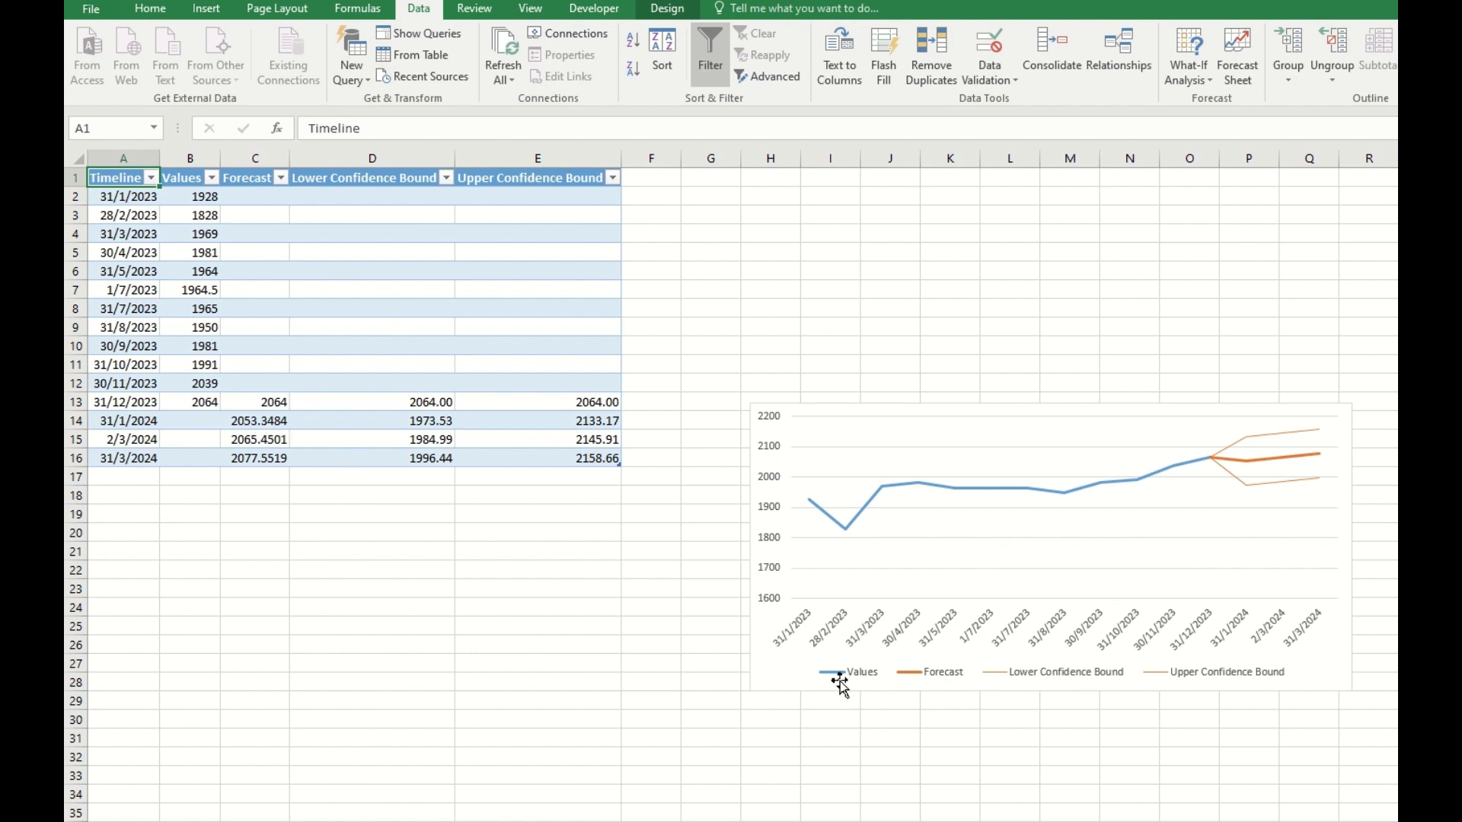
- Paste the FORECAST.ETS syntax picture below the table and review C14's target_date, values and timeline arguments
key(ctrl+v)
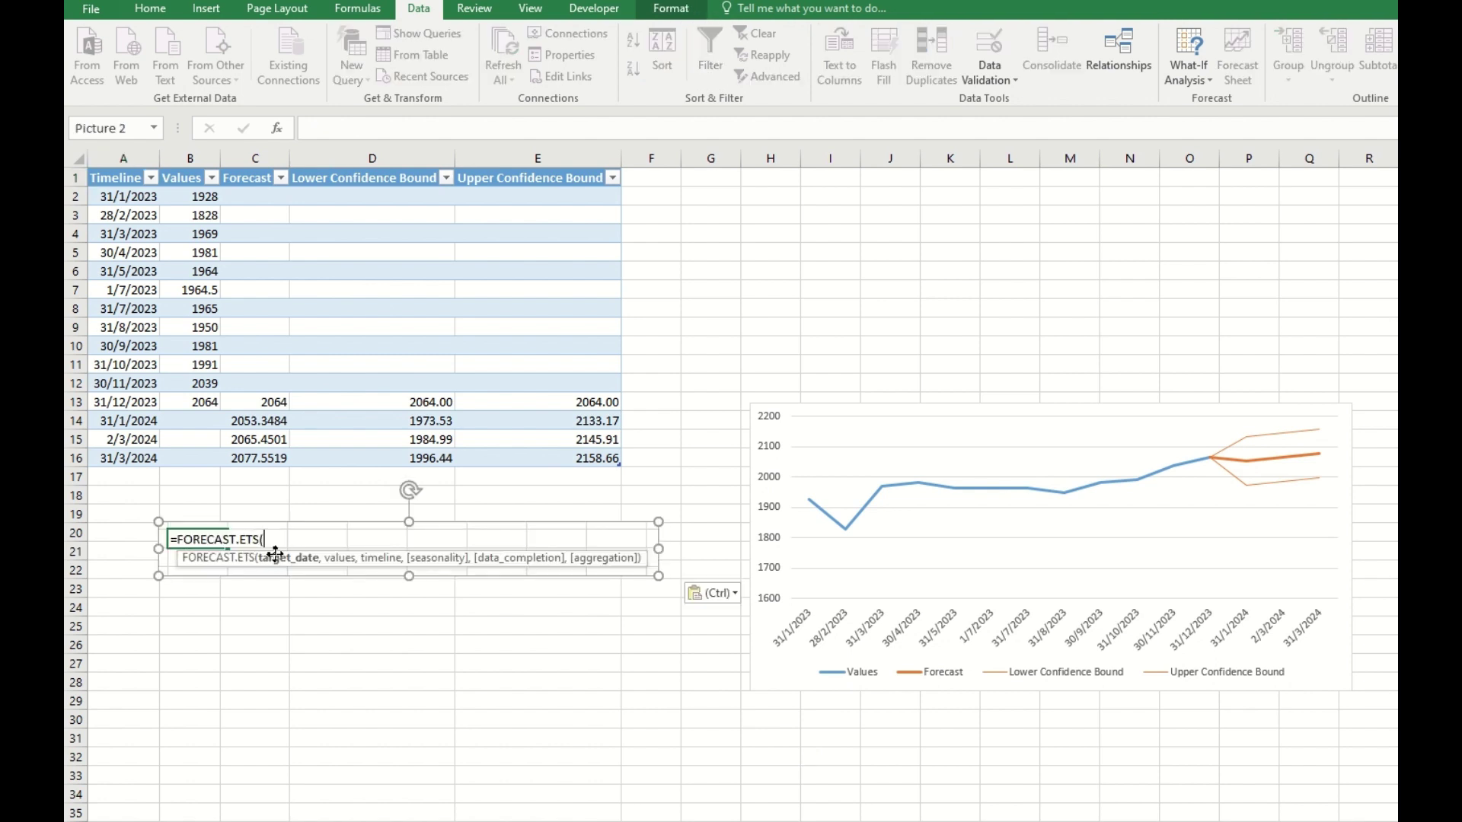
drag(277, 555, 238, 531)
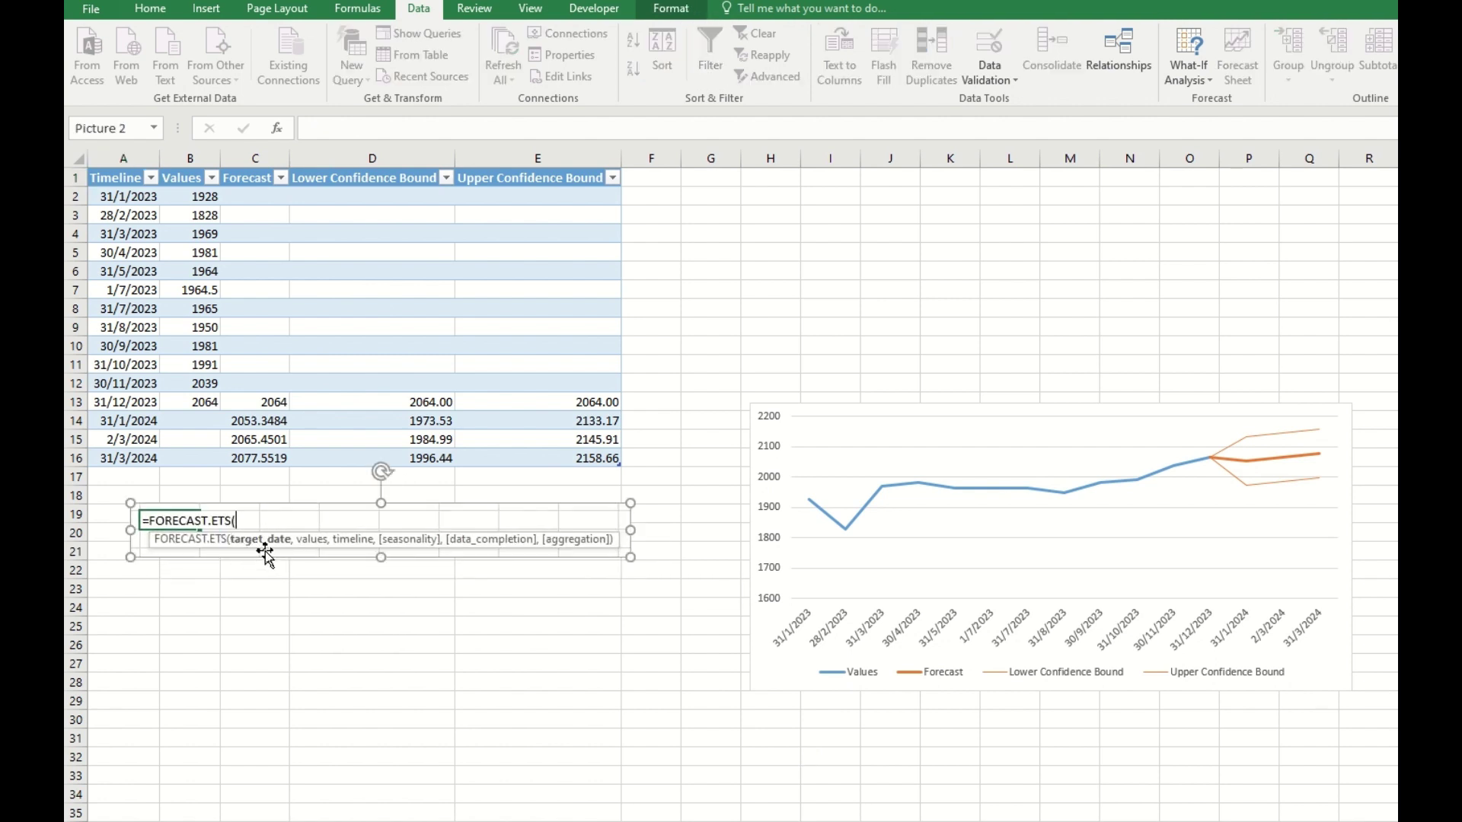
double_click(259, 420)
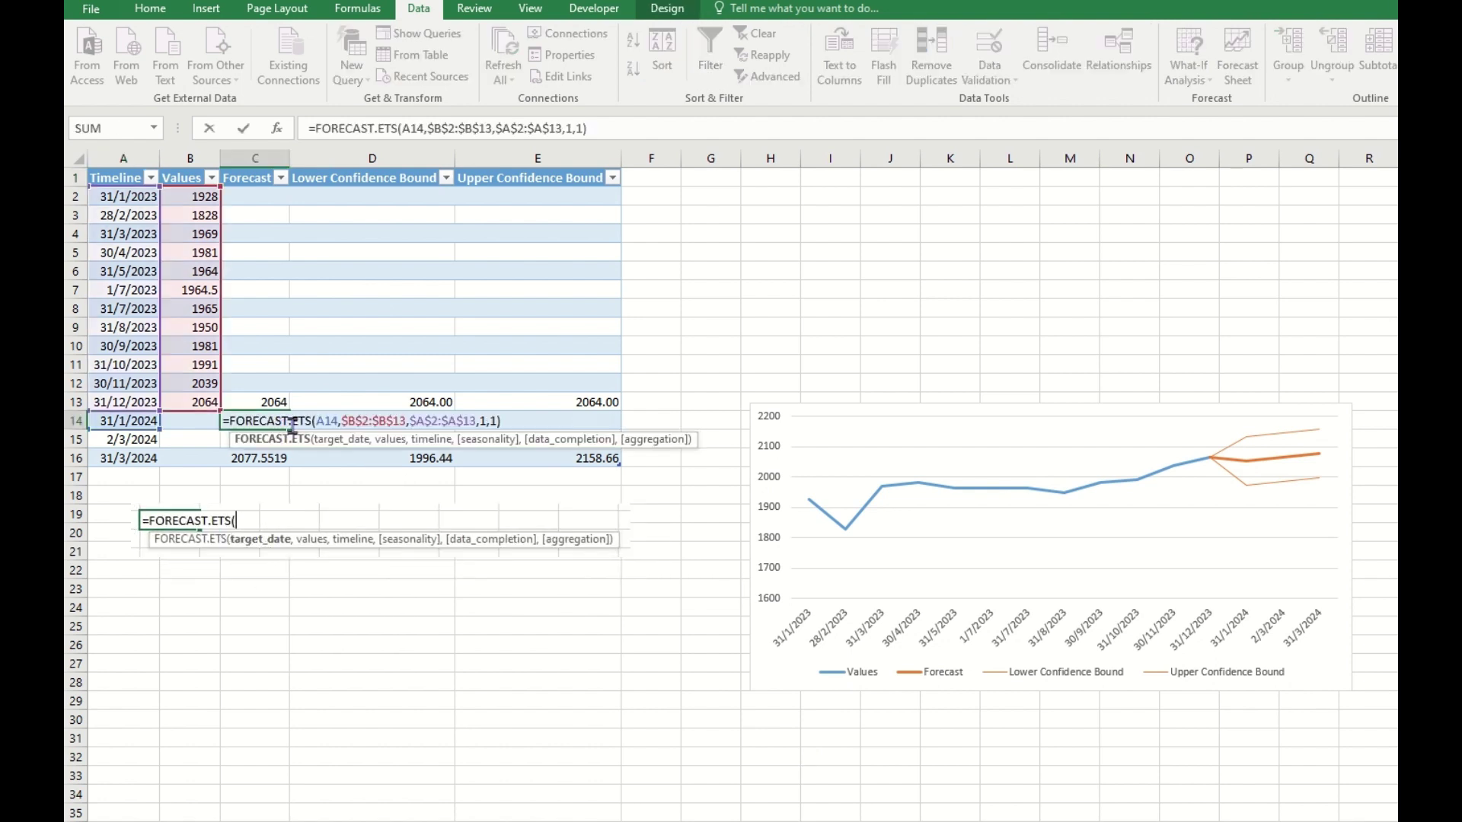
click(323, 420)
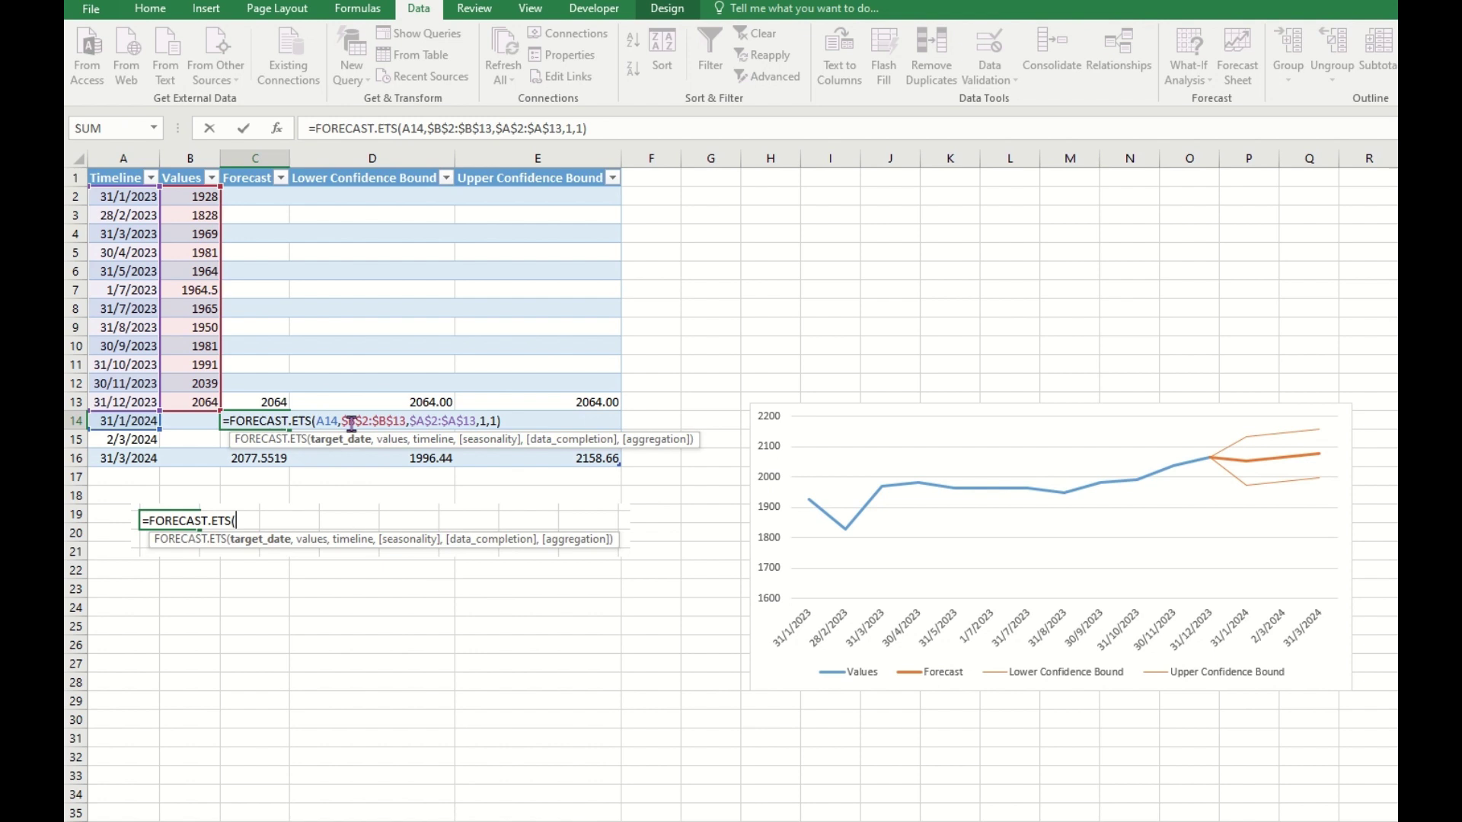
click(373, 421)
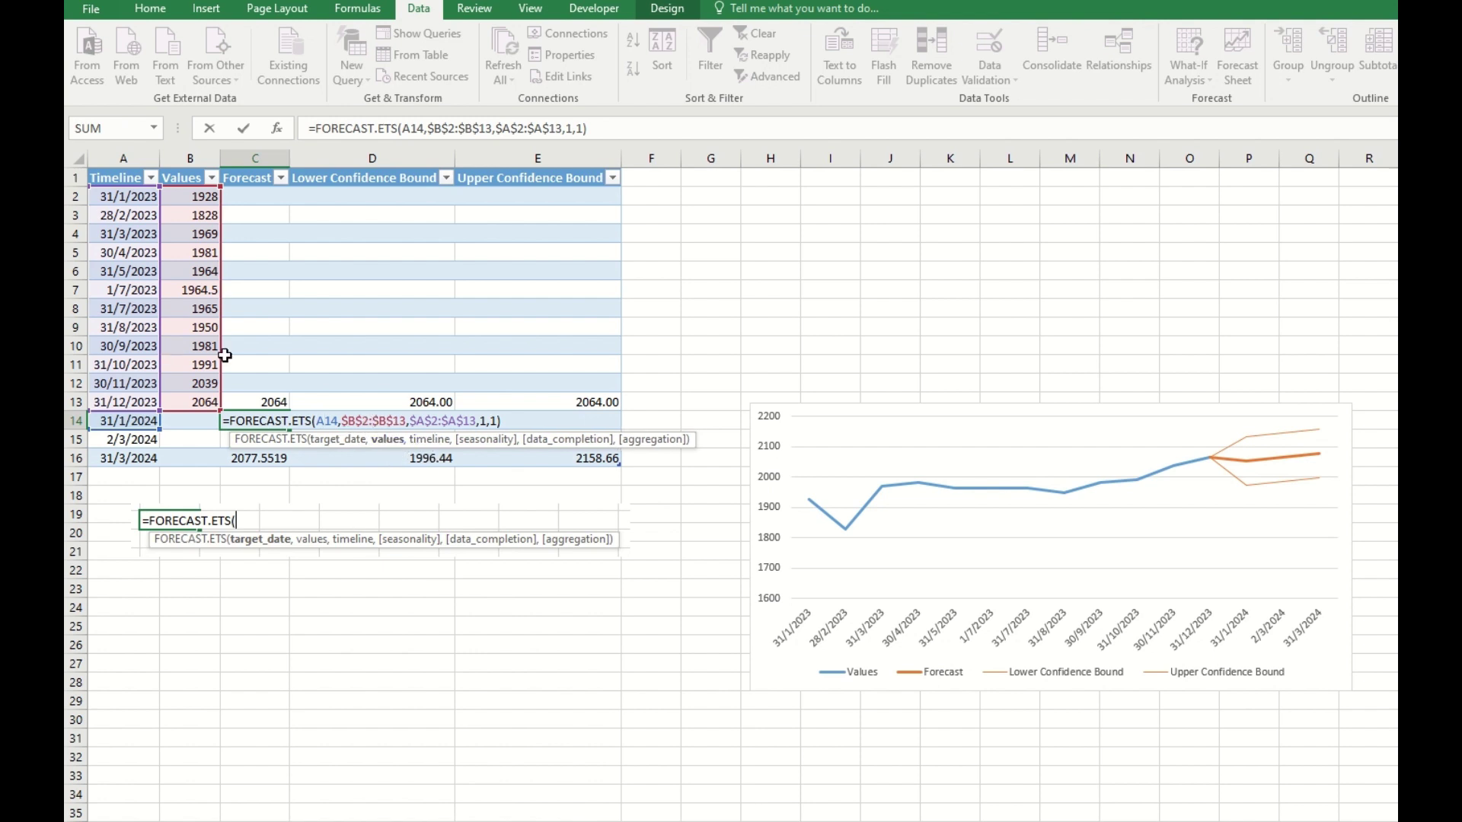
click(435, 421)
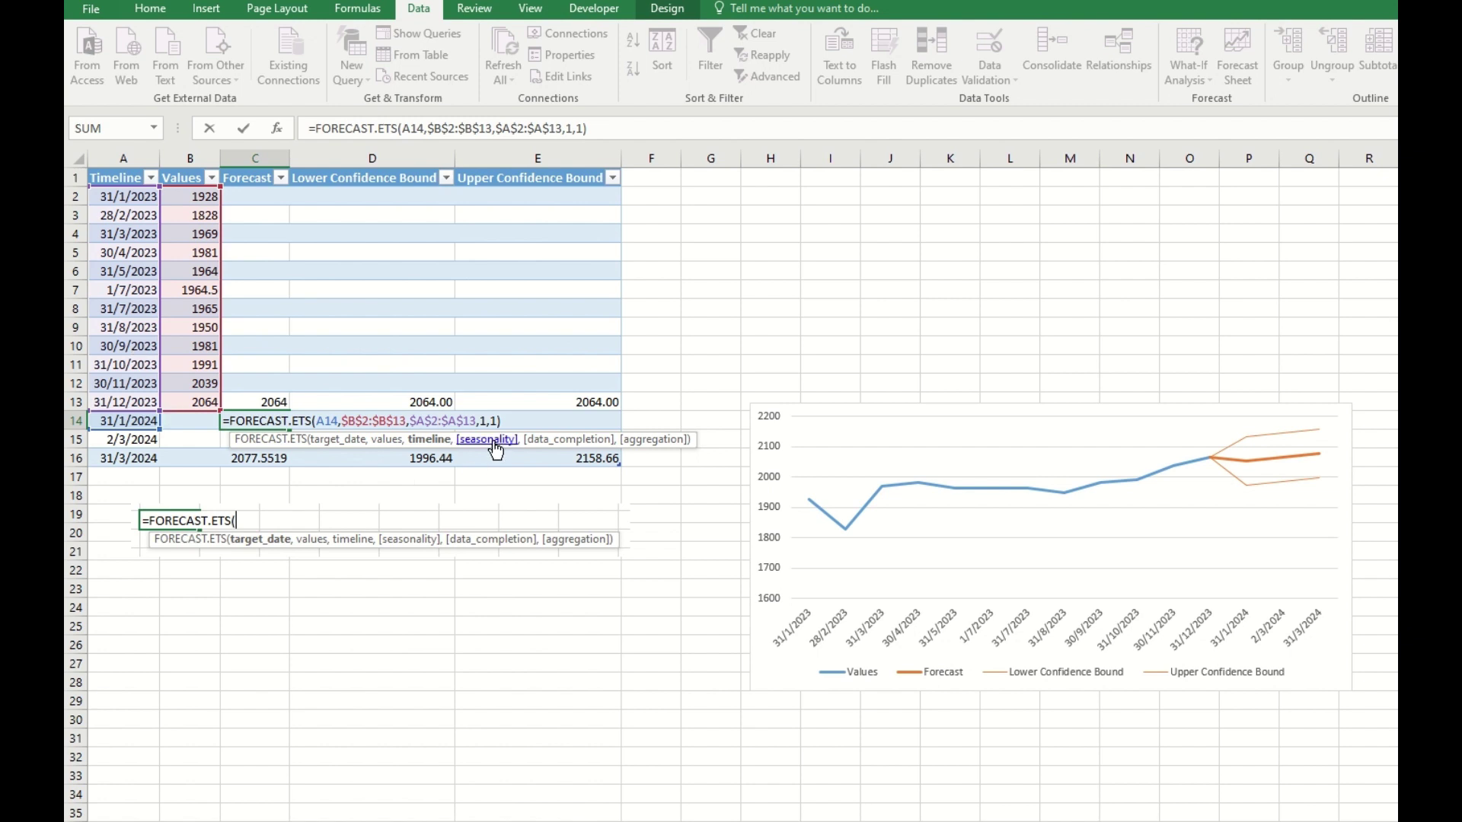
- Review the data_completion and aggregation arguments, then commit the C14 formula
click(567, 441)
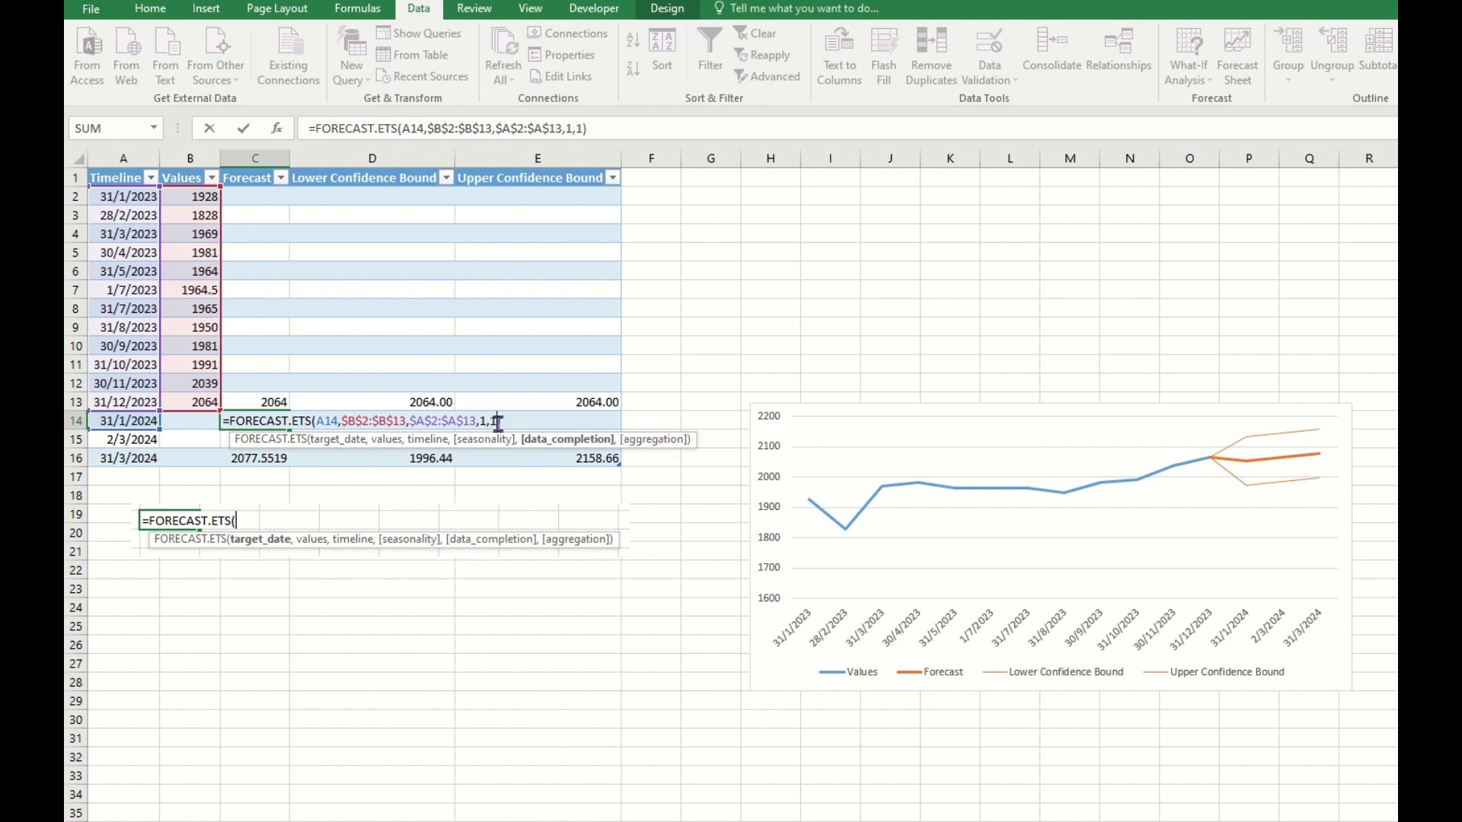
text(,)
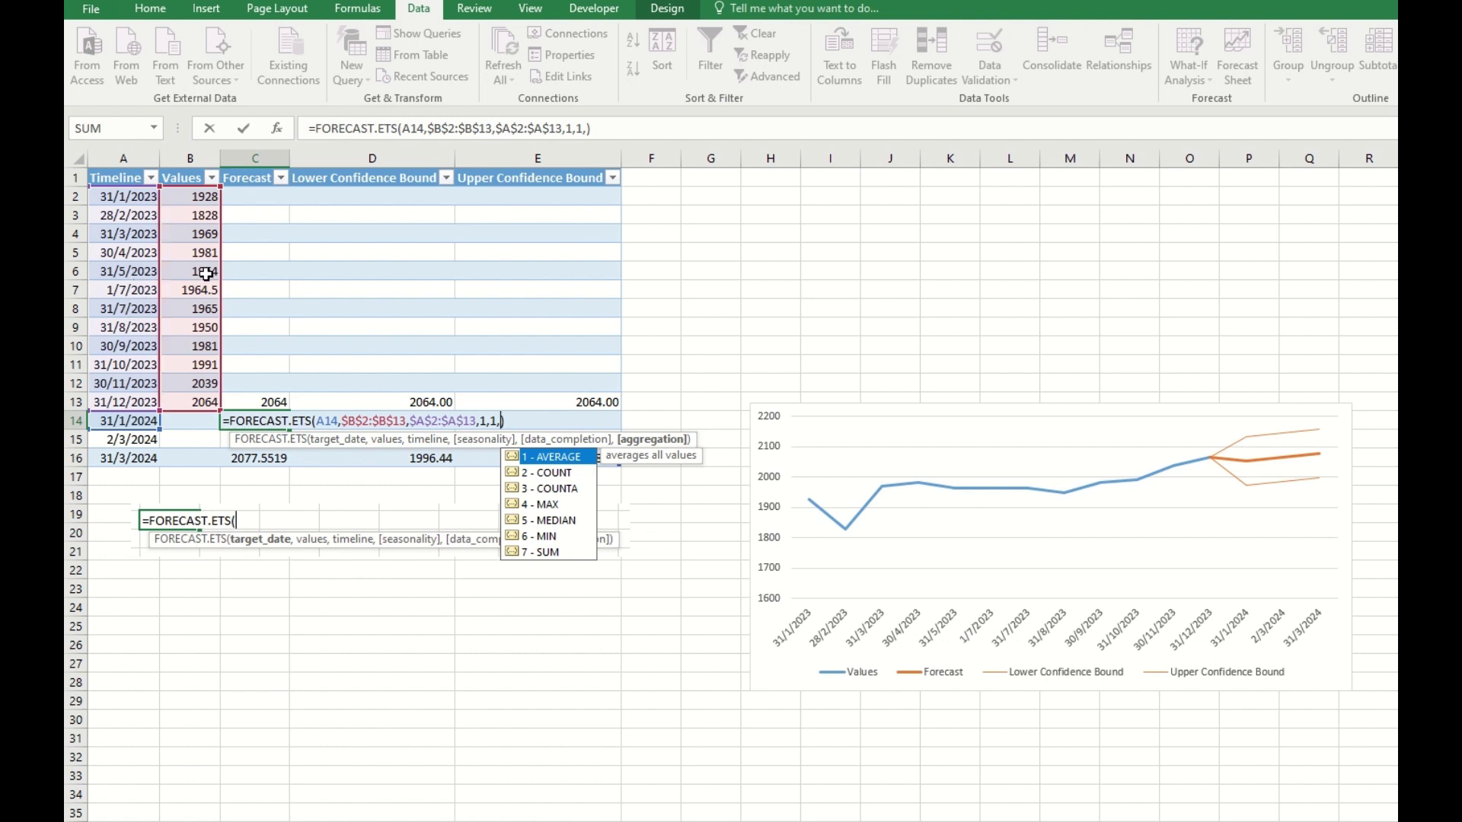
click(168, 311)
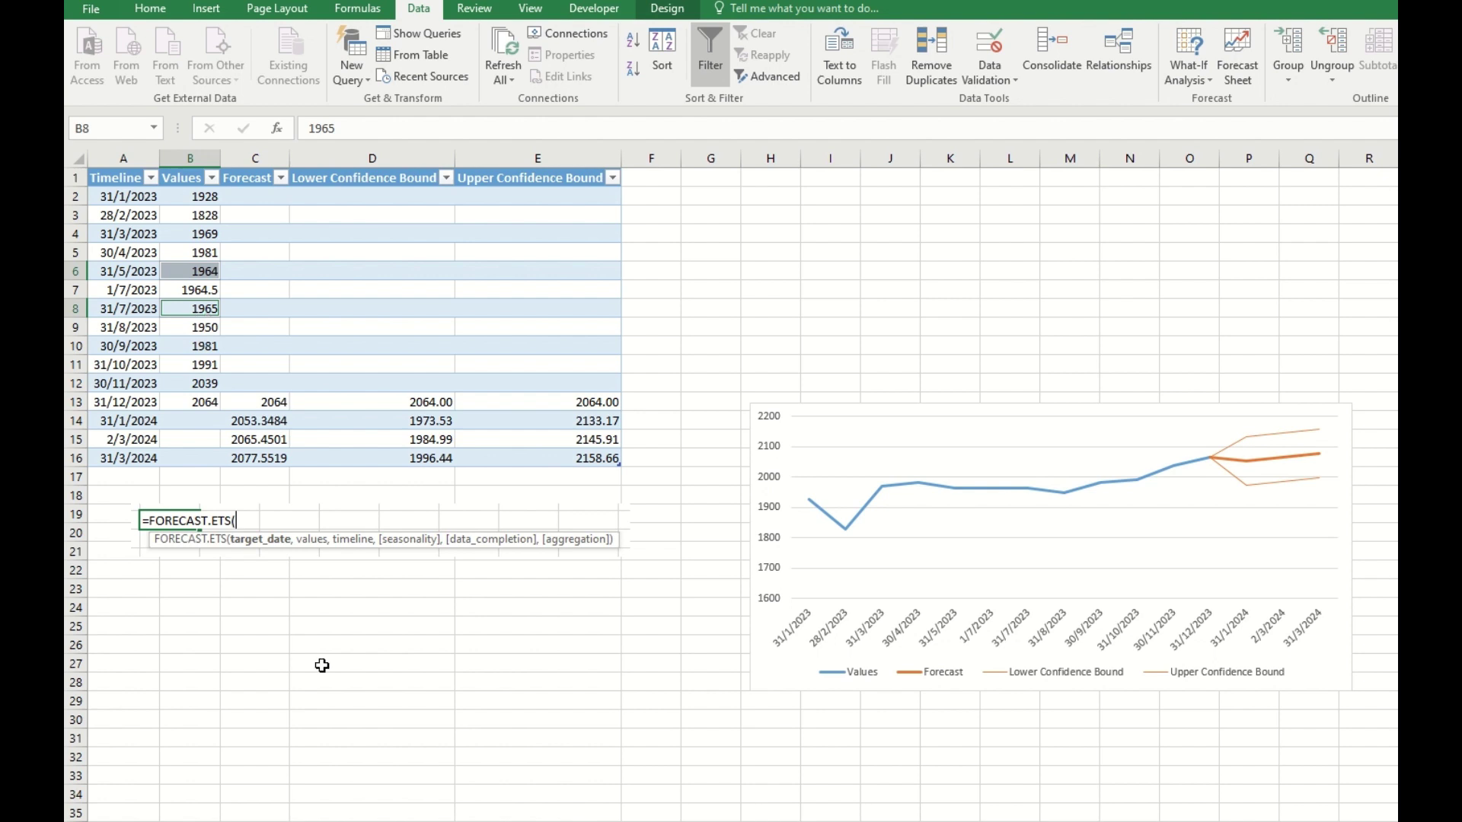
- Select the dates and seasonality =3 values in D2:E13 on the data sheet
click(346, 657)
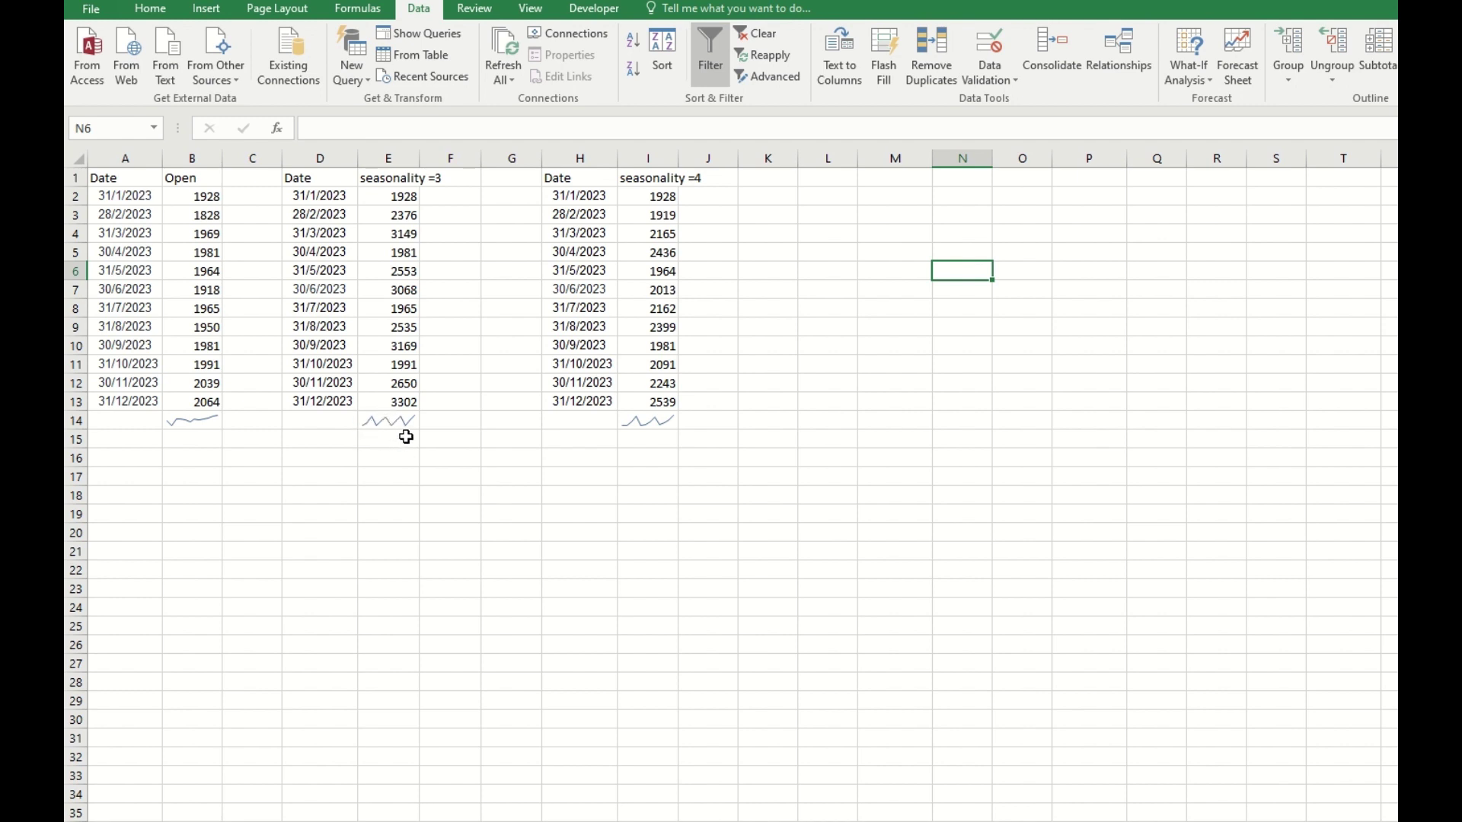
drag(394, 193, 385, 408)
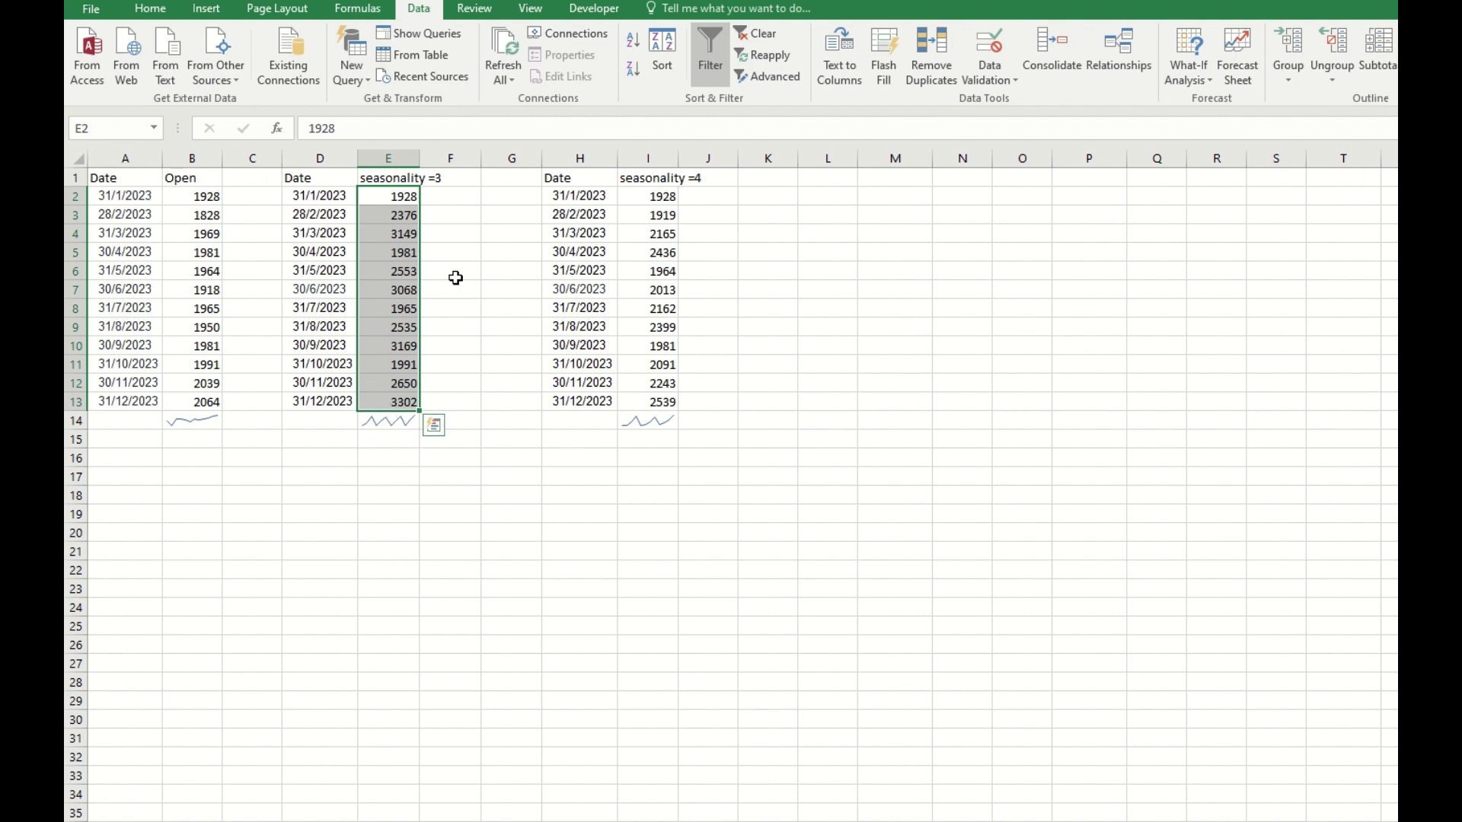
drag(389, 199, 386, 402)
click(659, 195)
drag(329, 199, 380, 400)
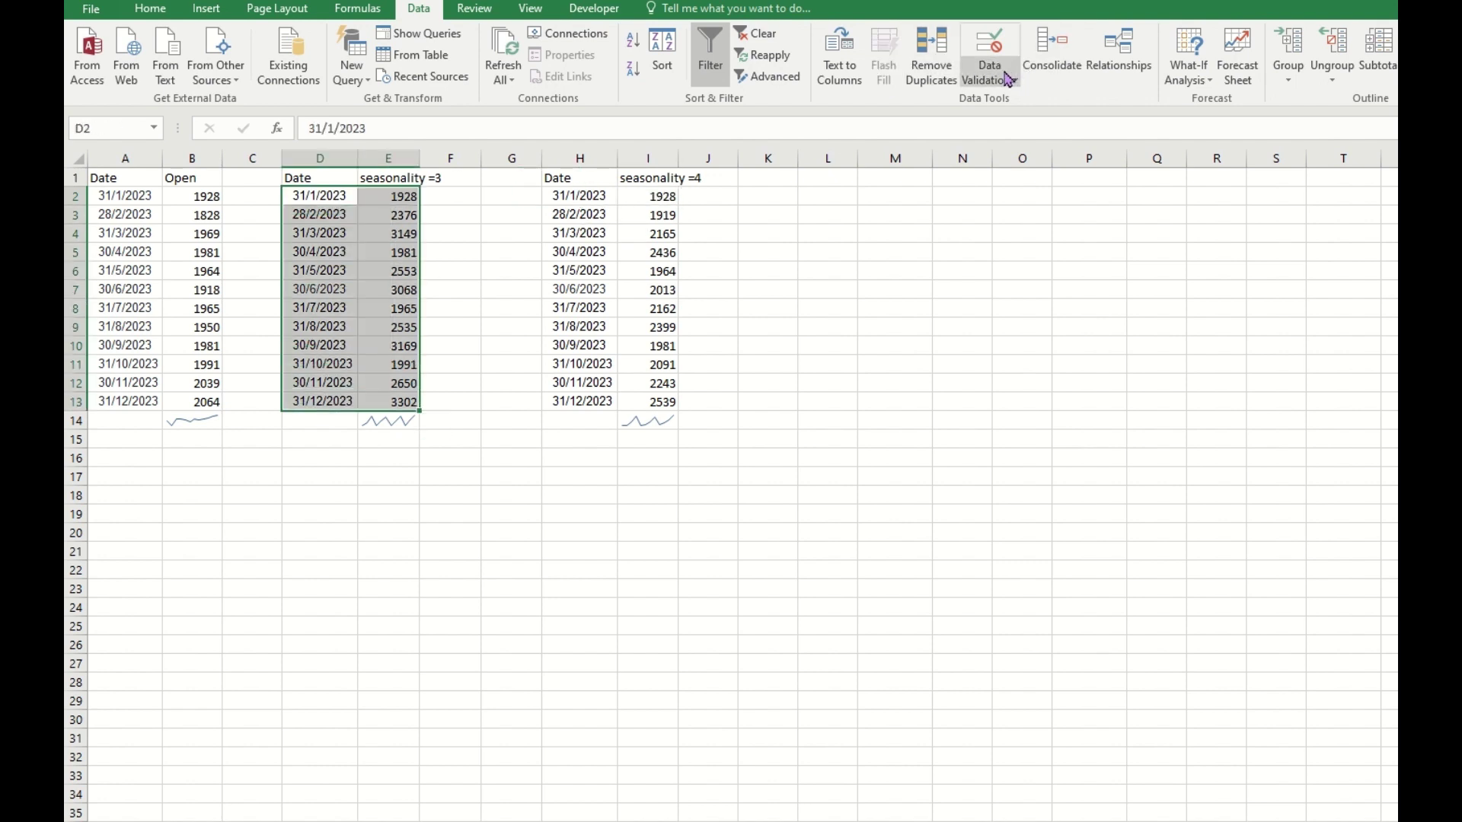
- Create a forecast sheet from the seasonality =3 series, projecting through 1/7/2024
click(1237, 57)
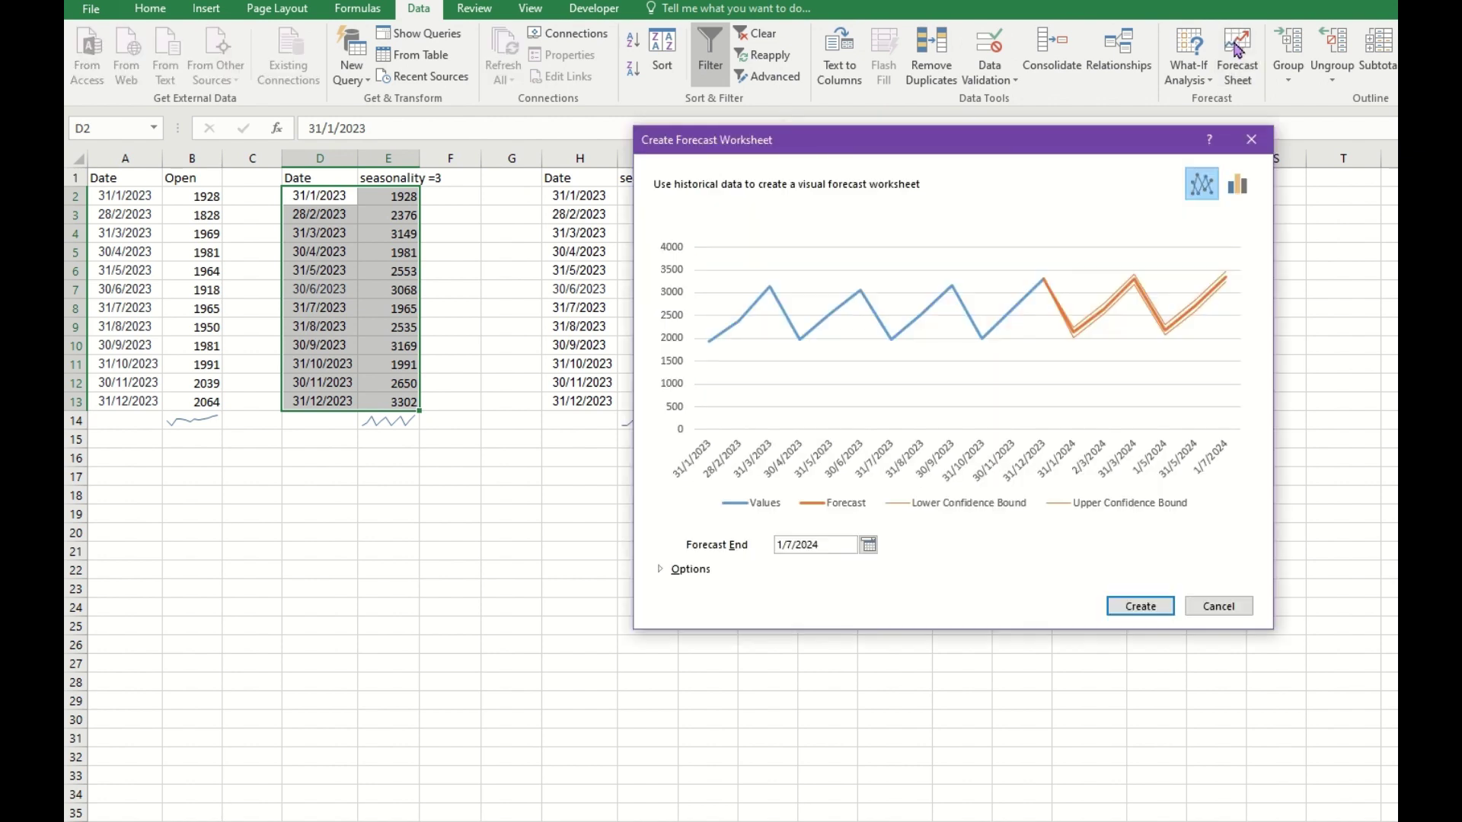
click(675, 570)
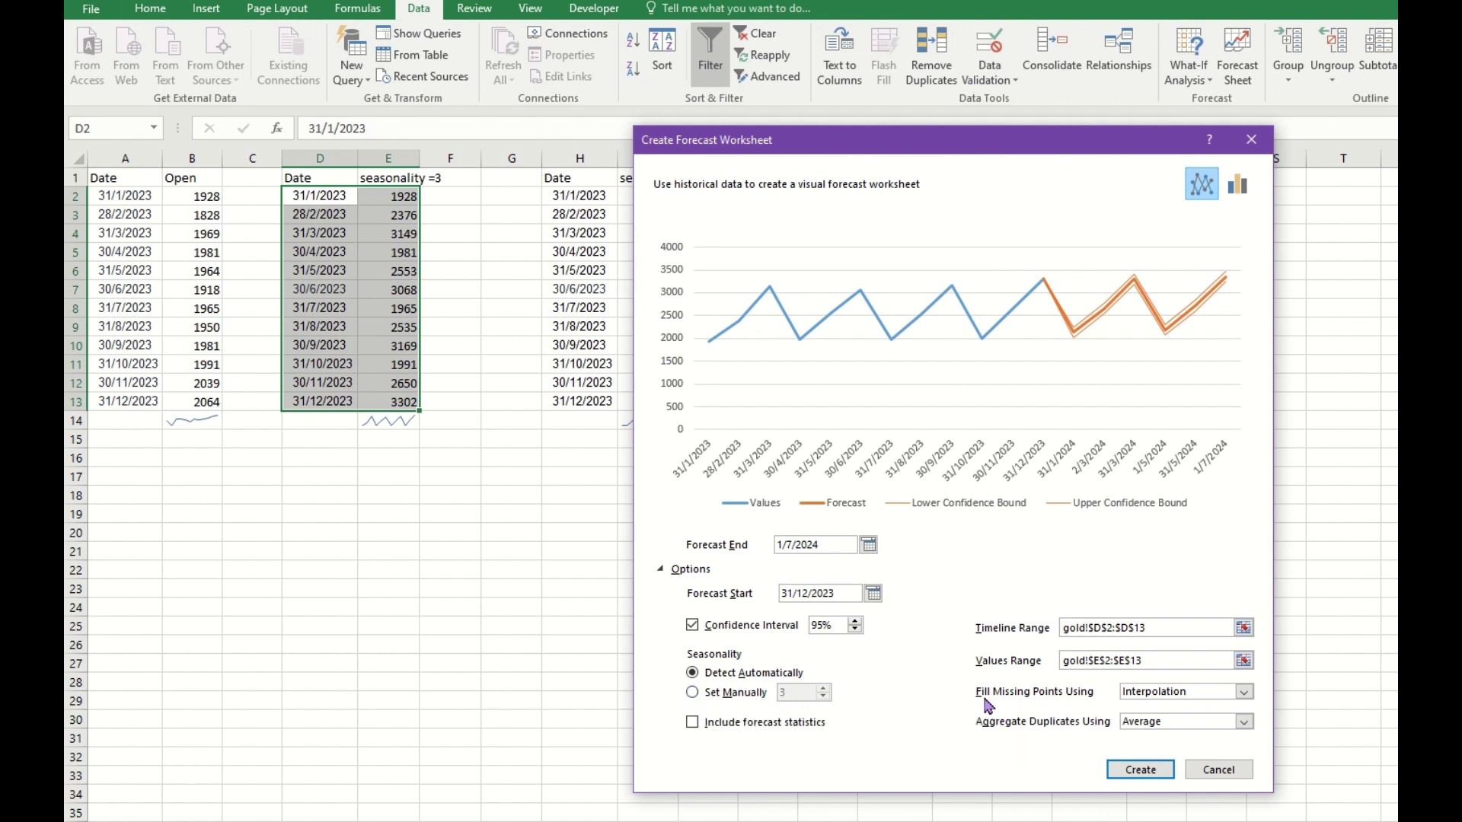
click(1140, 770)
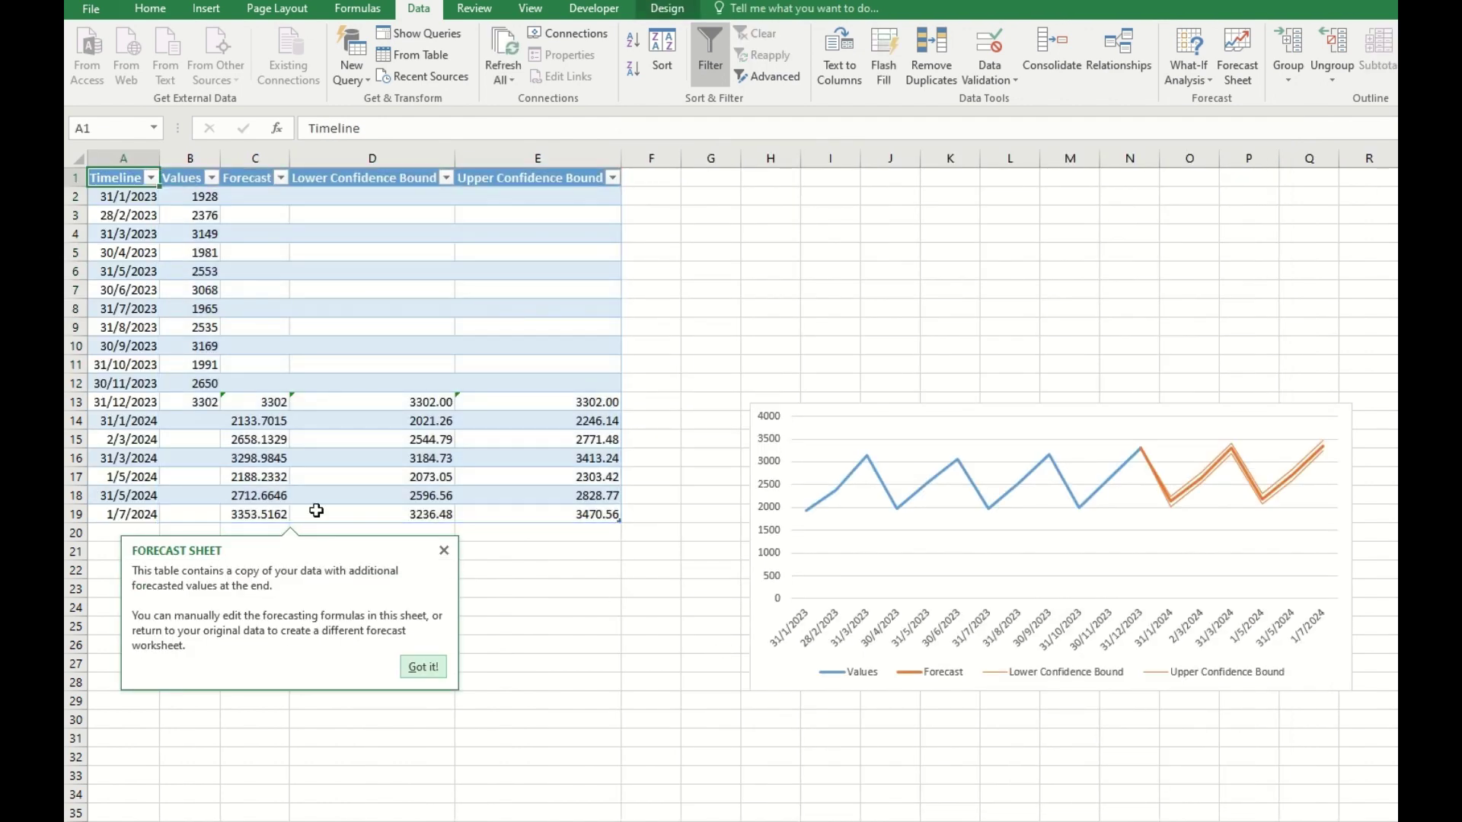
- Change the seasonality argument in C16's FORECAST.ETS formula from 1 to 3 and check the result
click(260, 459)
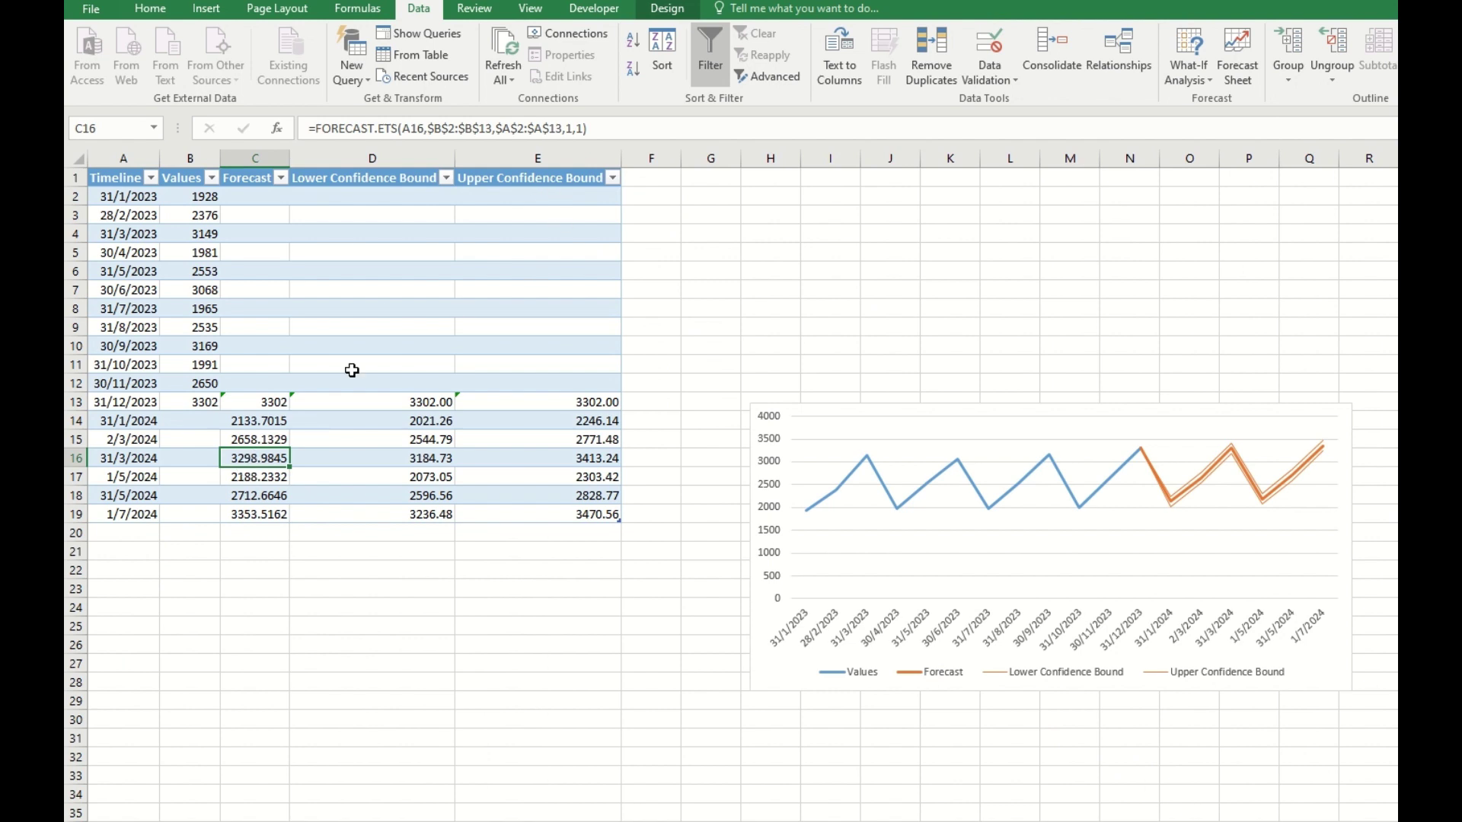
click(571, 127)
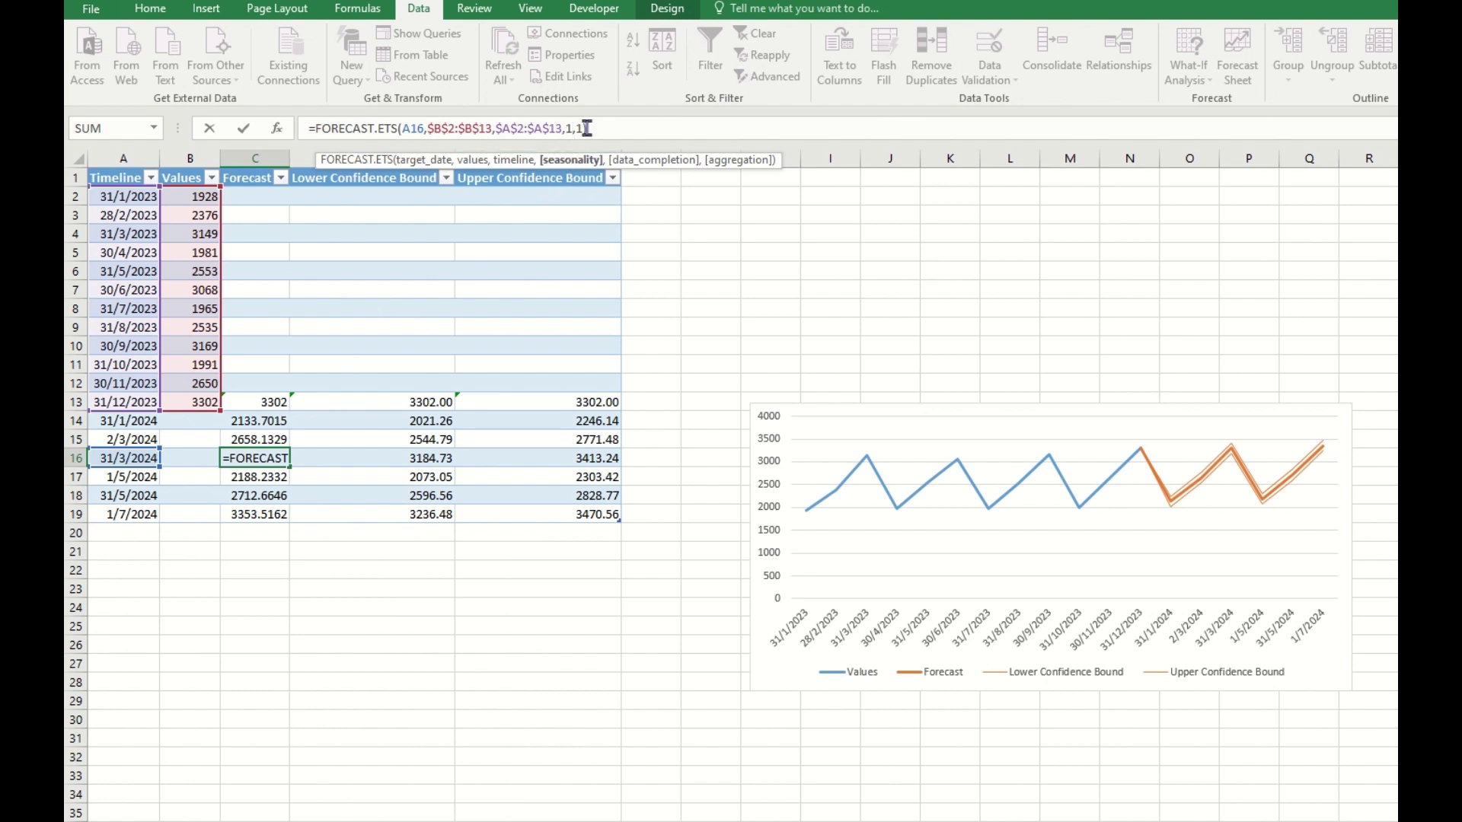
key(ctrl+Return)
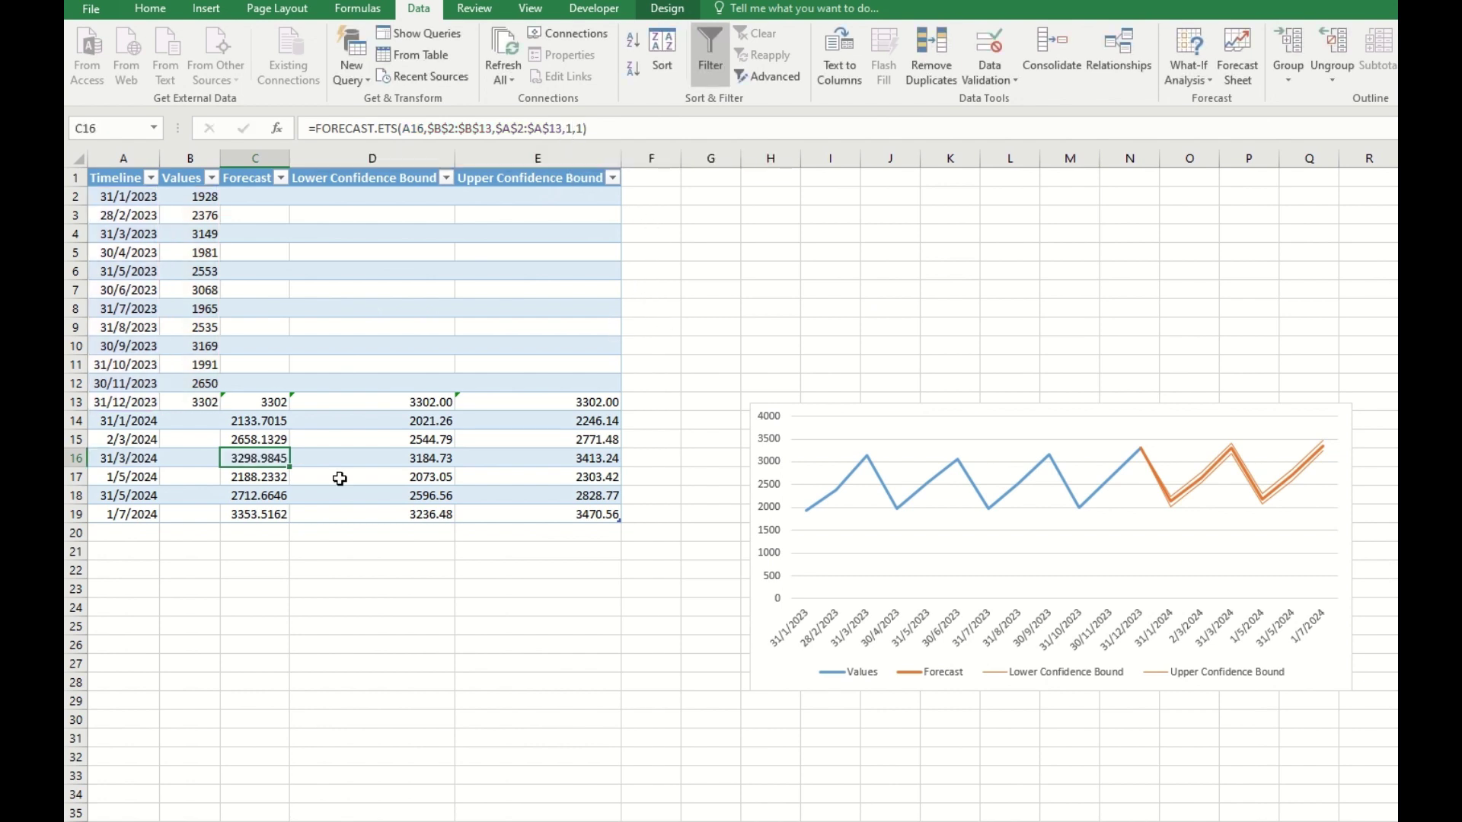
click(572, 128)
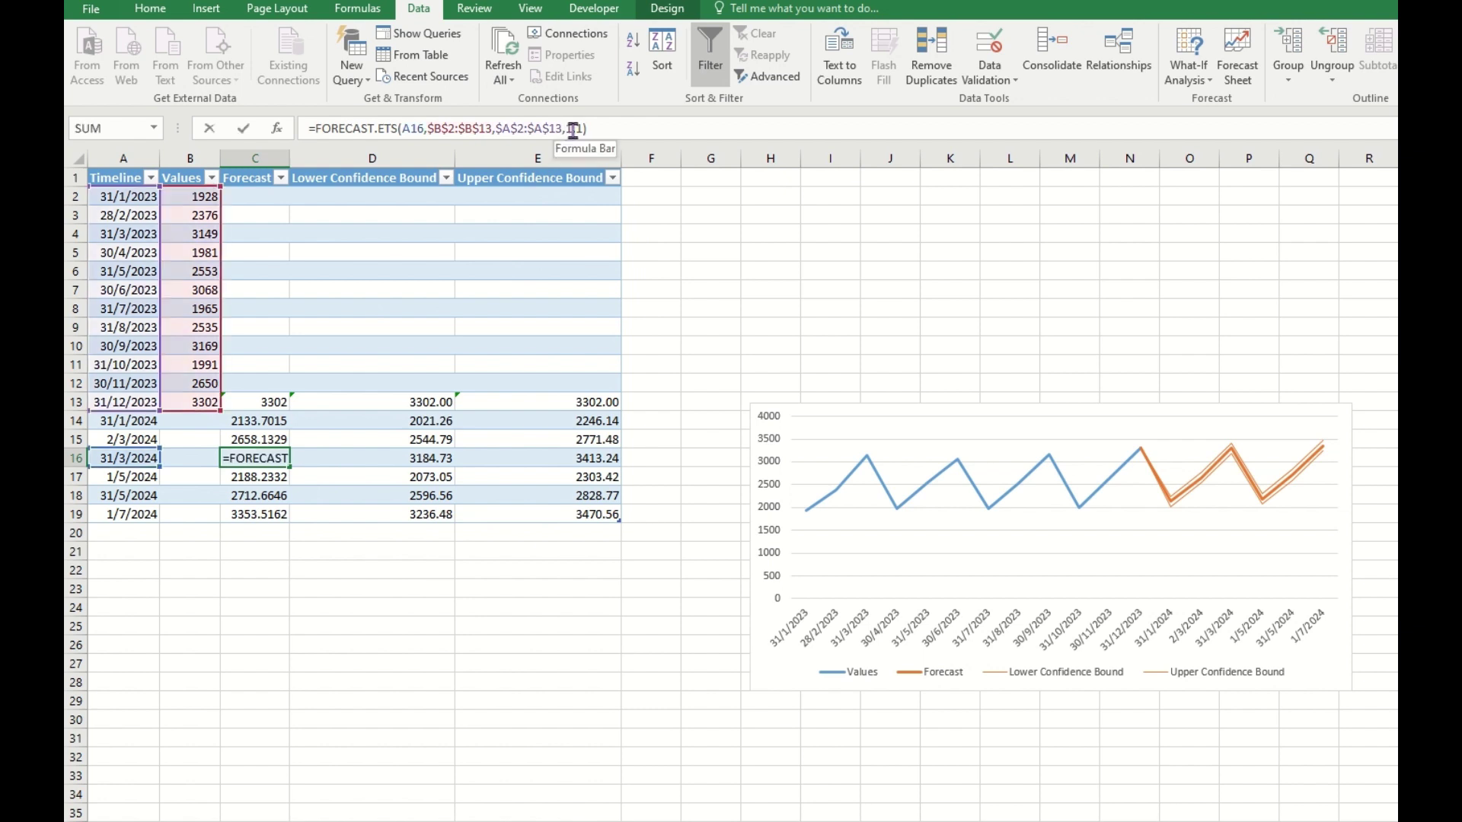
double_click(567, 128)
text(3,)
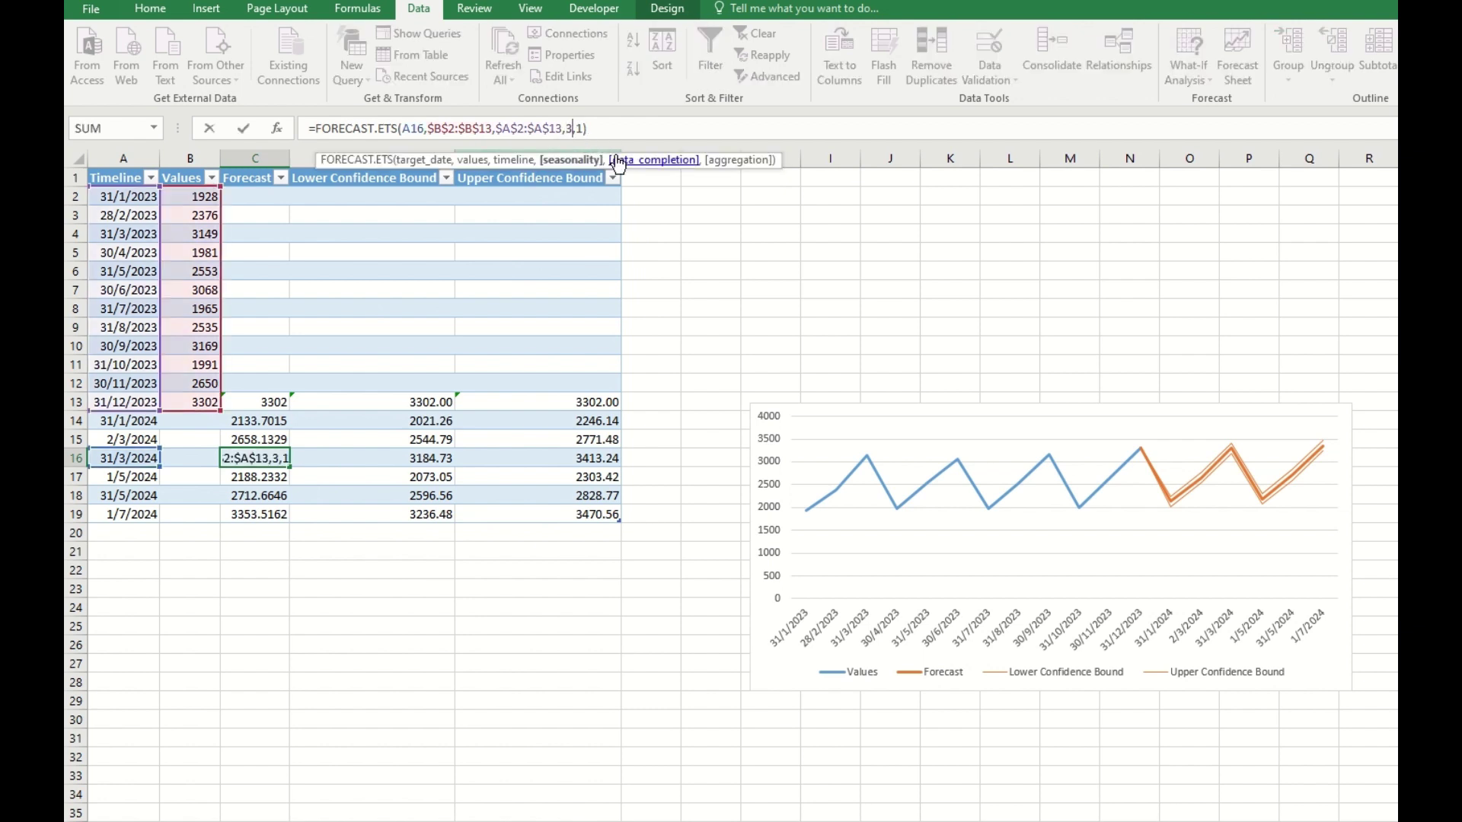
key(Return)
click(269, 457)
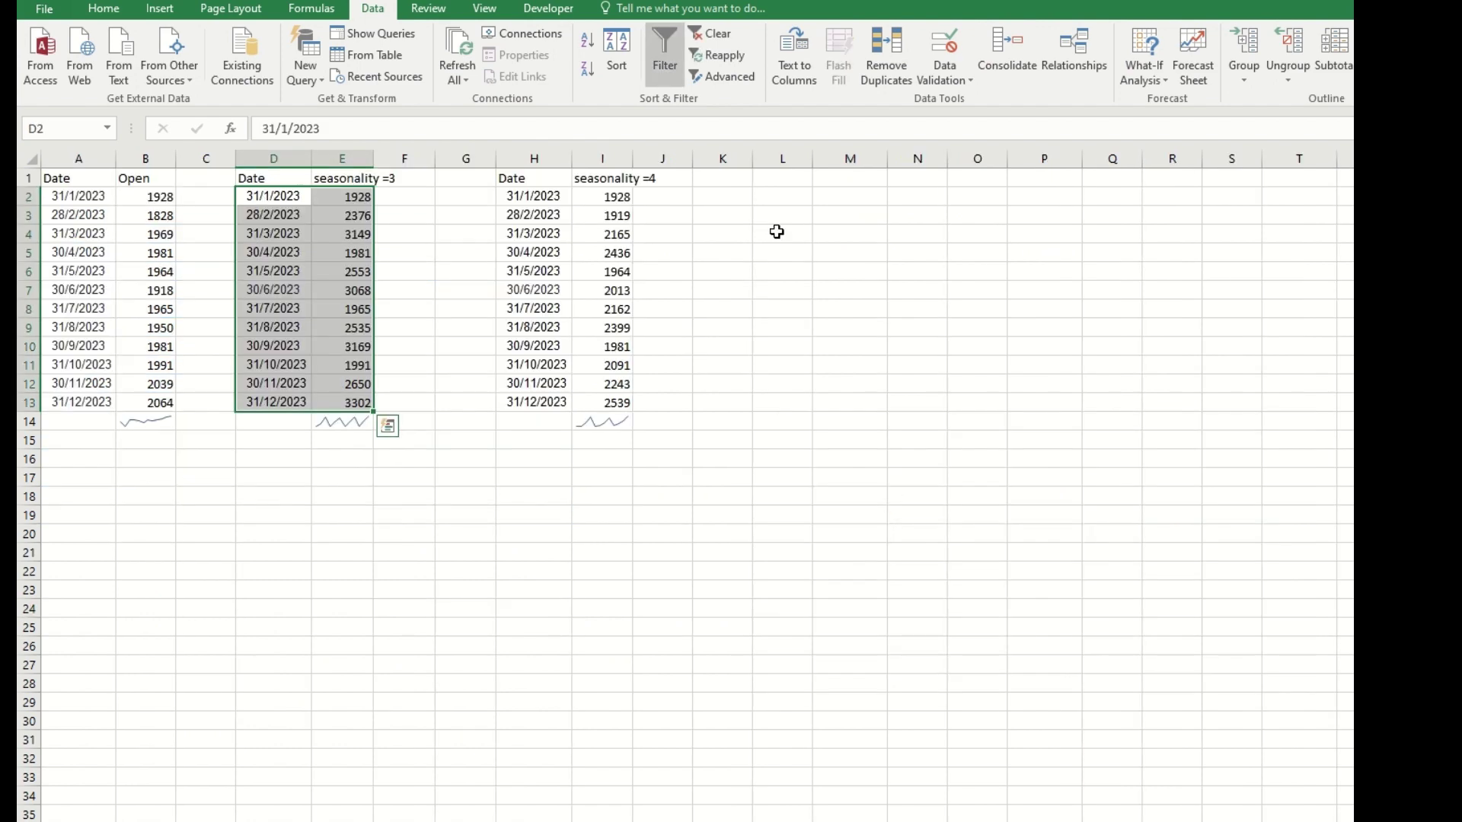
- Preview the Forecast Sheet settings and extra options for the seasonality =4 data in H2:I13
drag(555, 195, 604, 404)
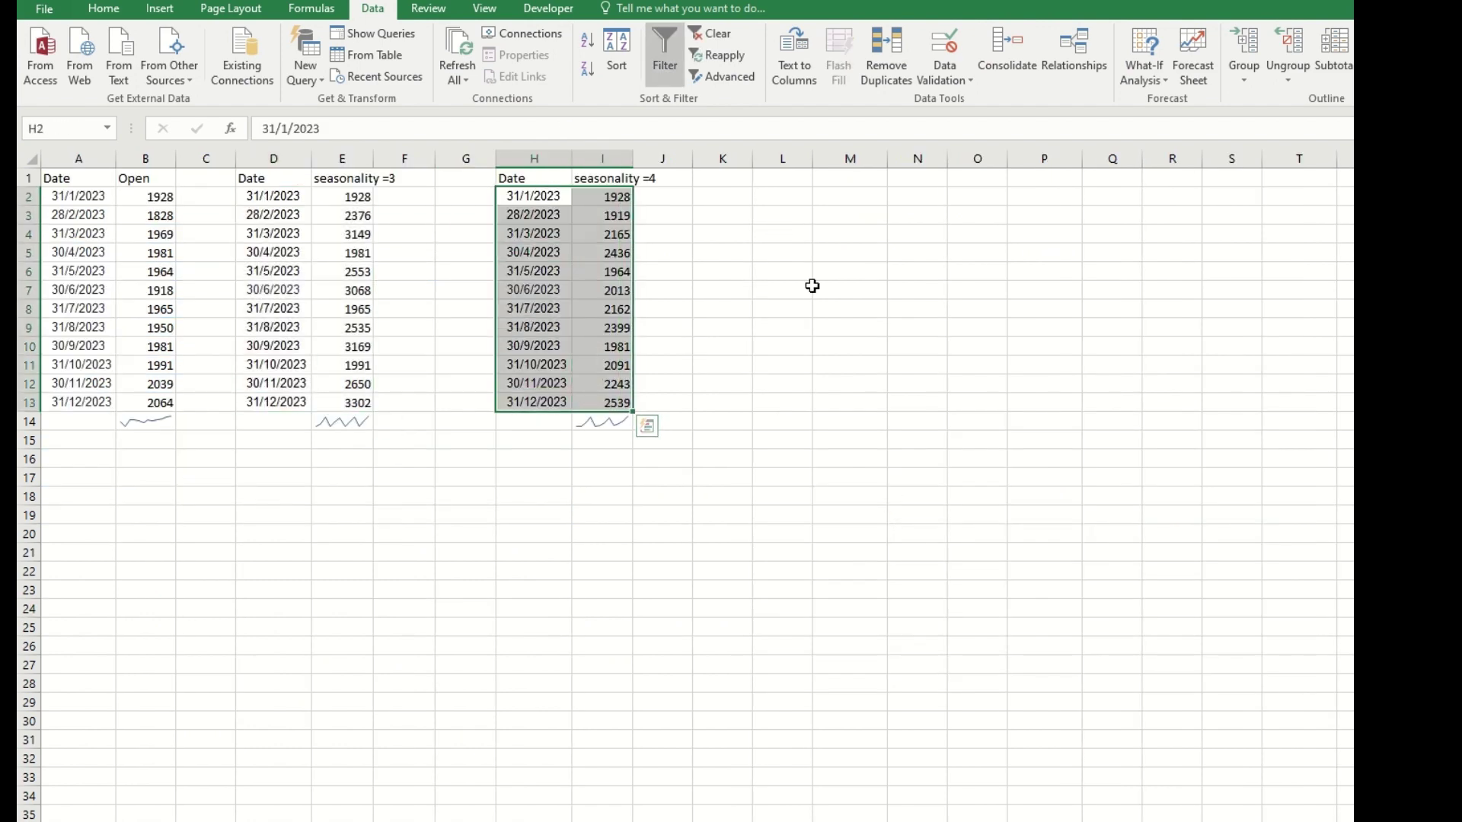
click(1181, 79)
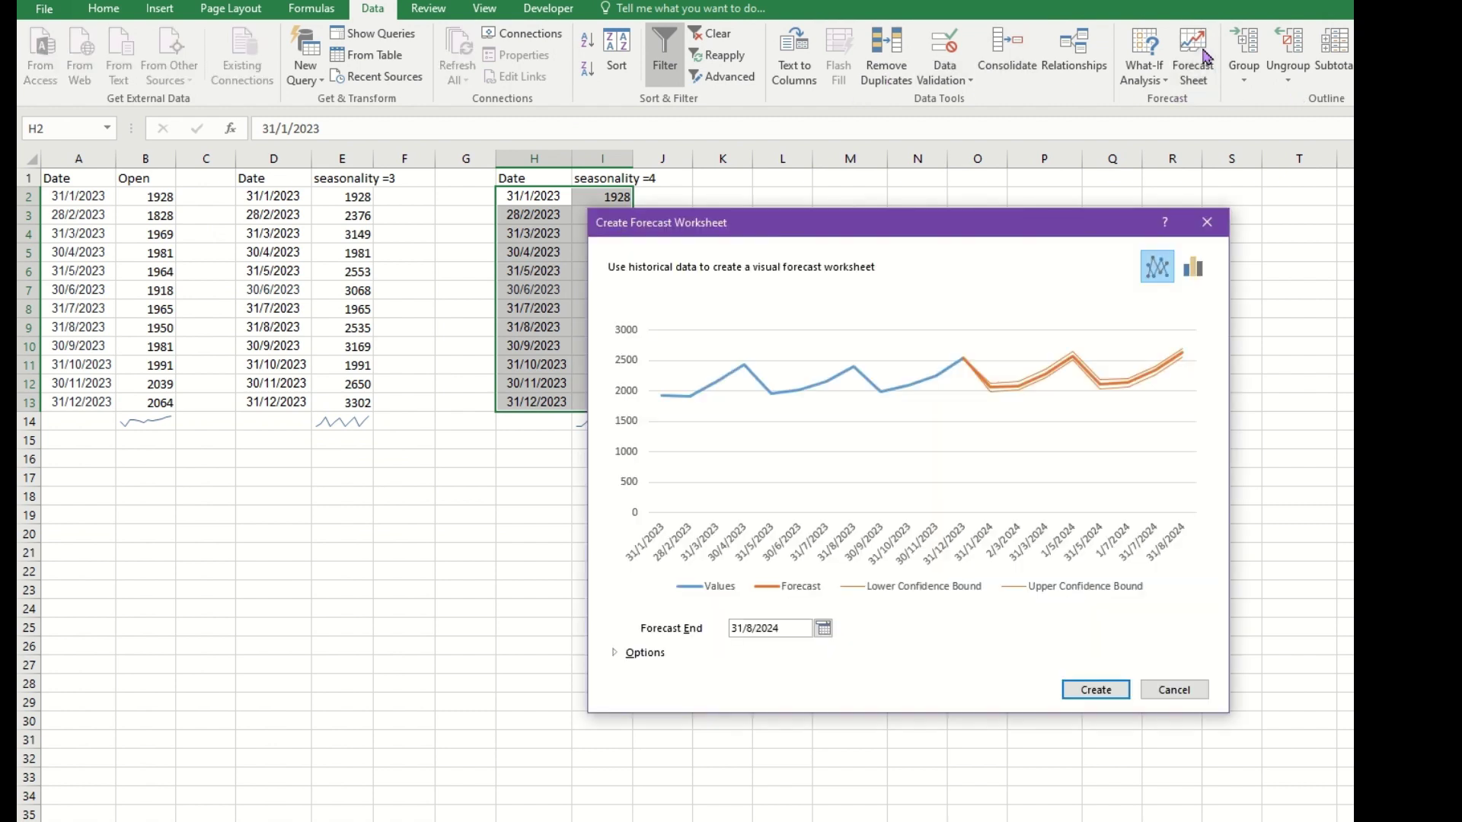
click(622, 660)
drag(776, 223, 768, 106)
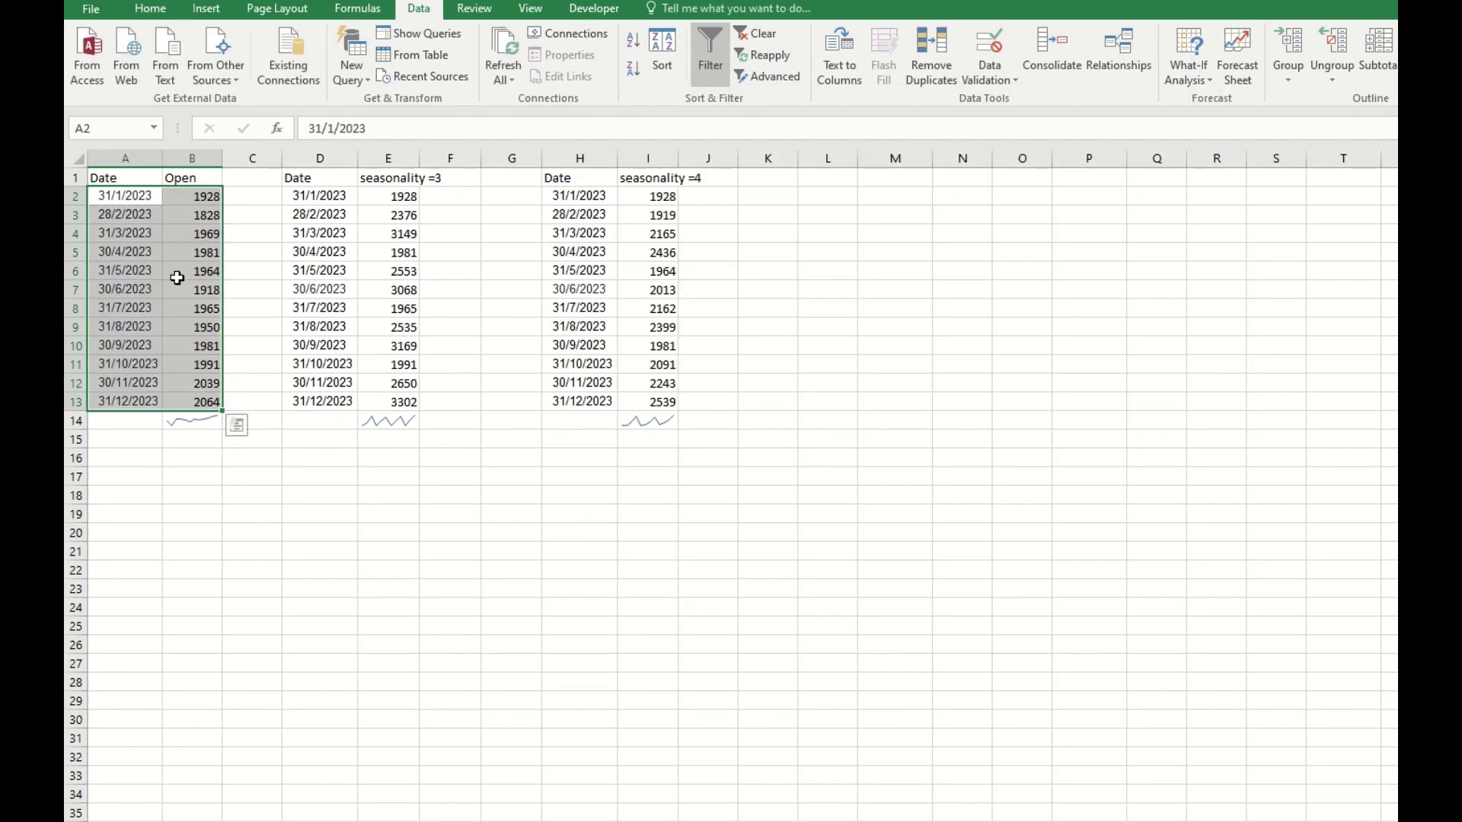
- Generate an auto-seasonality Open forecast through 31/3/2024, then inspect the FORECAST.ETS formula in C14
click(1237, 73)
click(680, 629)
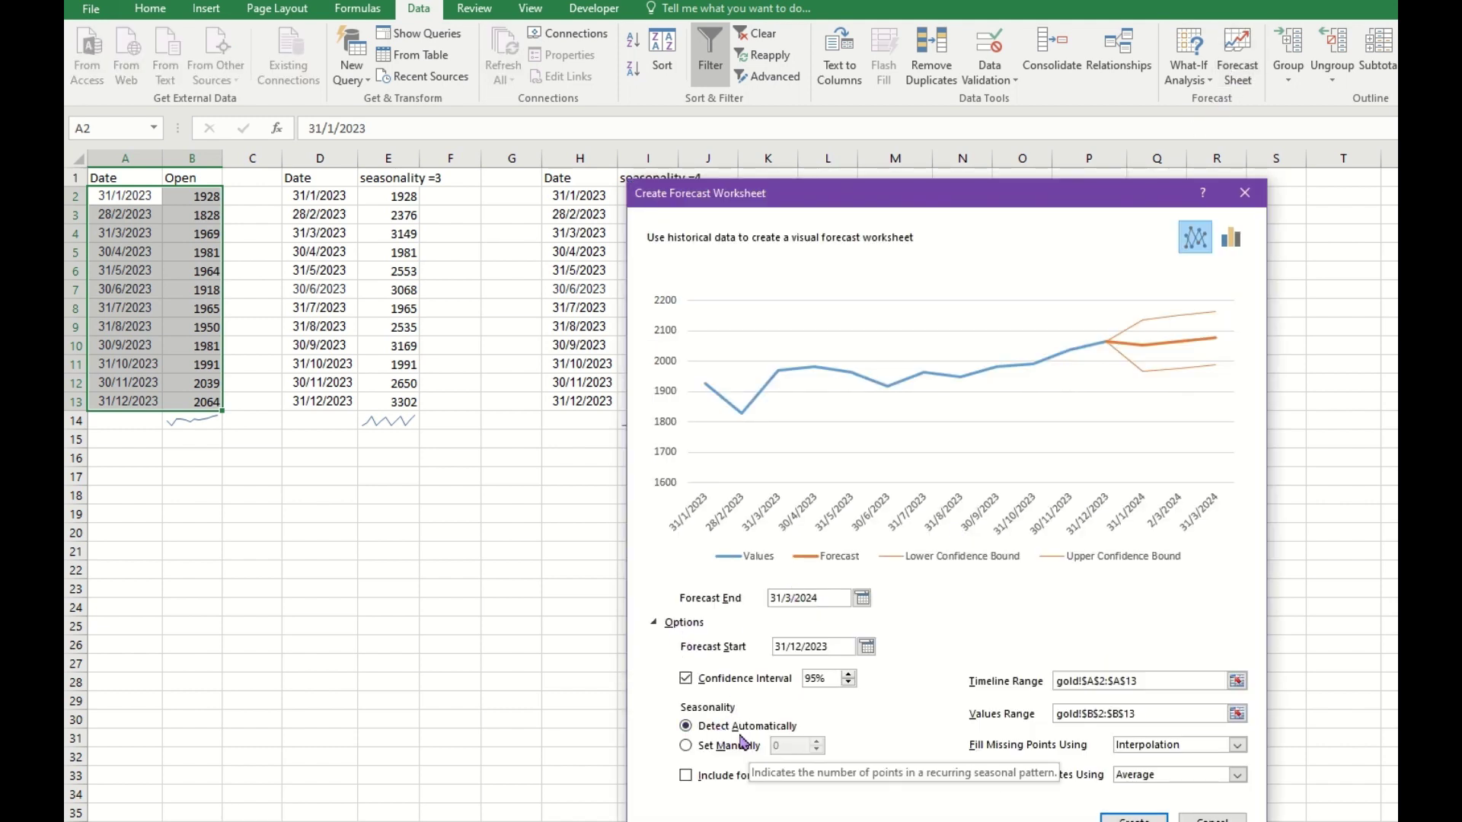
drag(850, 207, 808, 104)
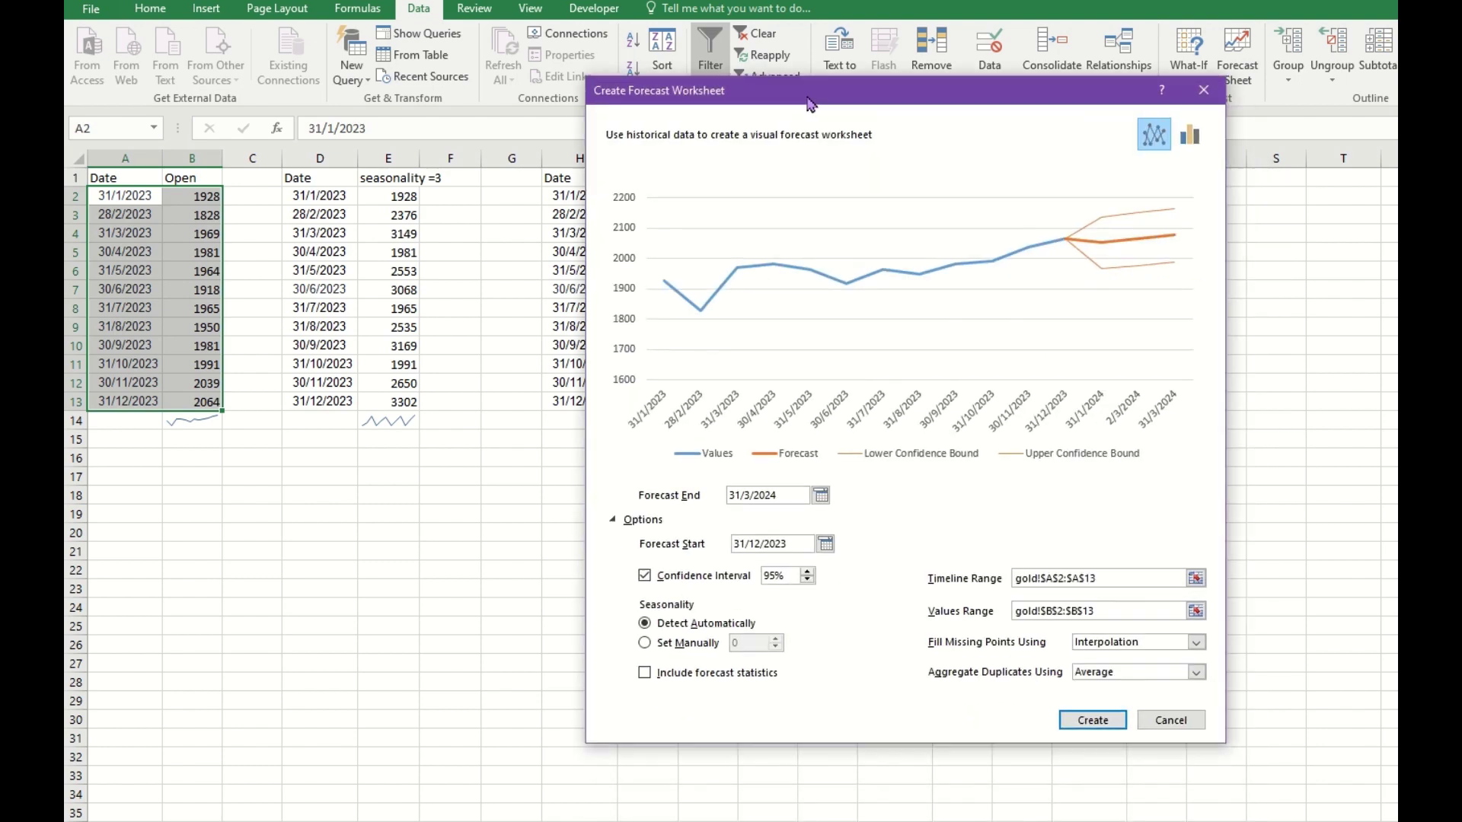
click(1092, 721)
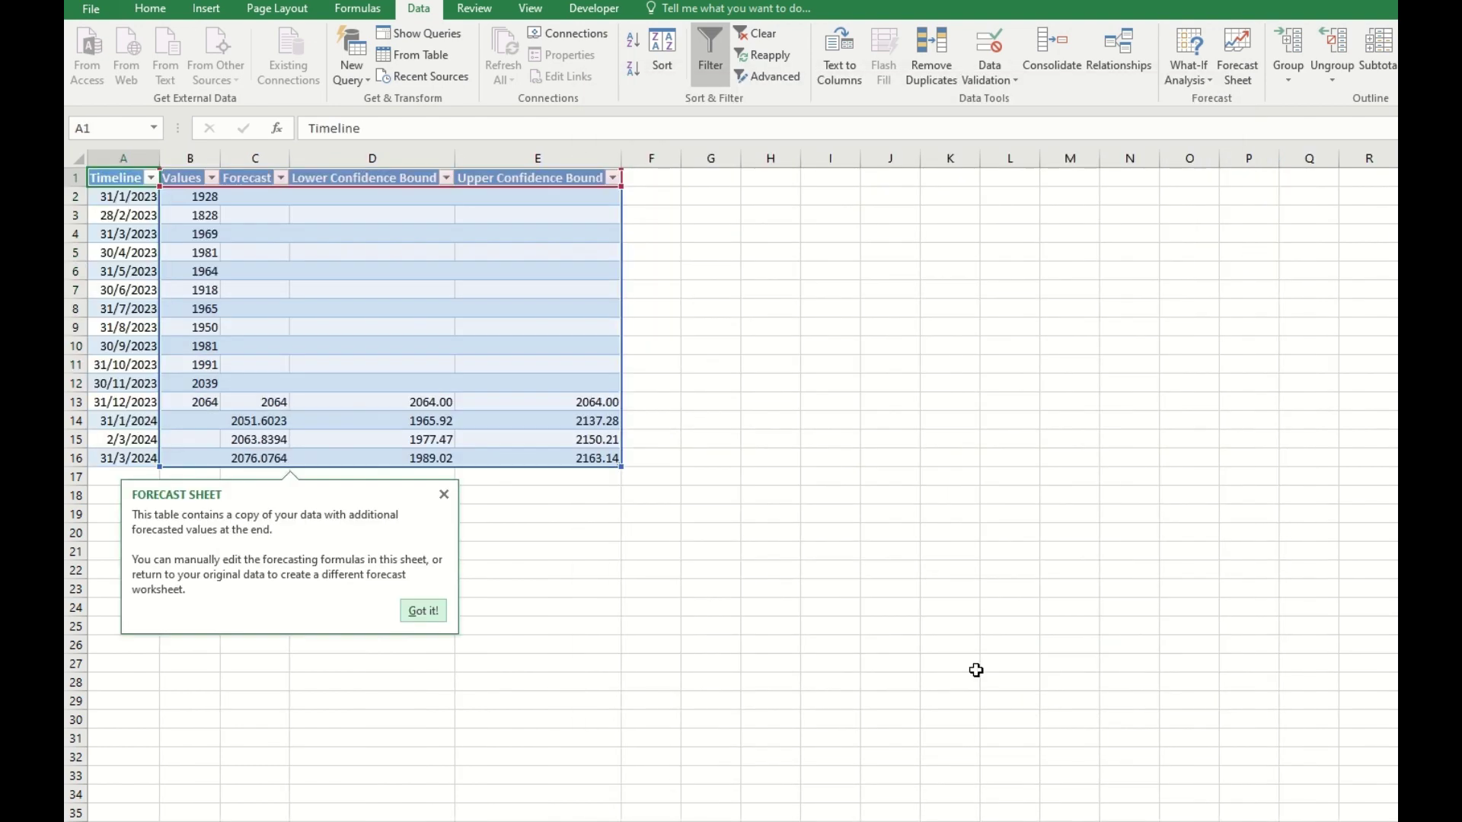
click(261, 421)
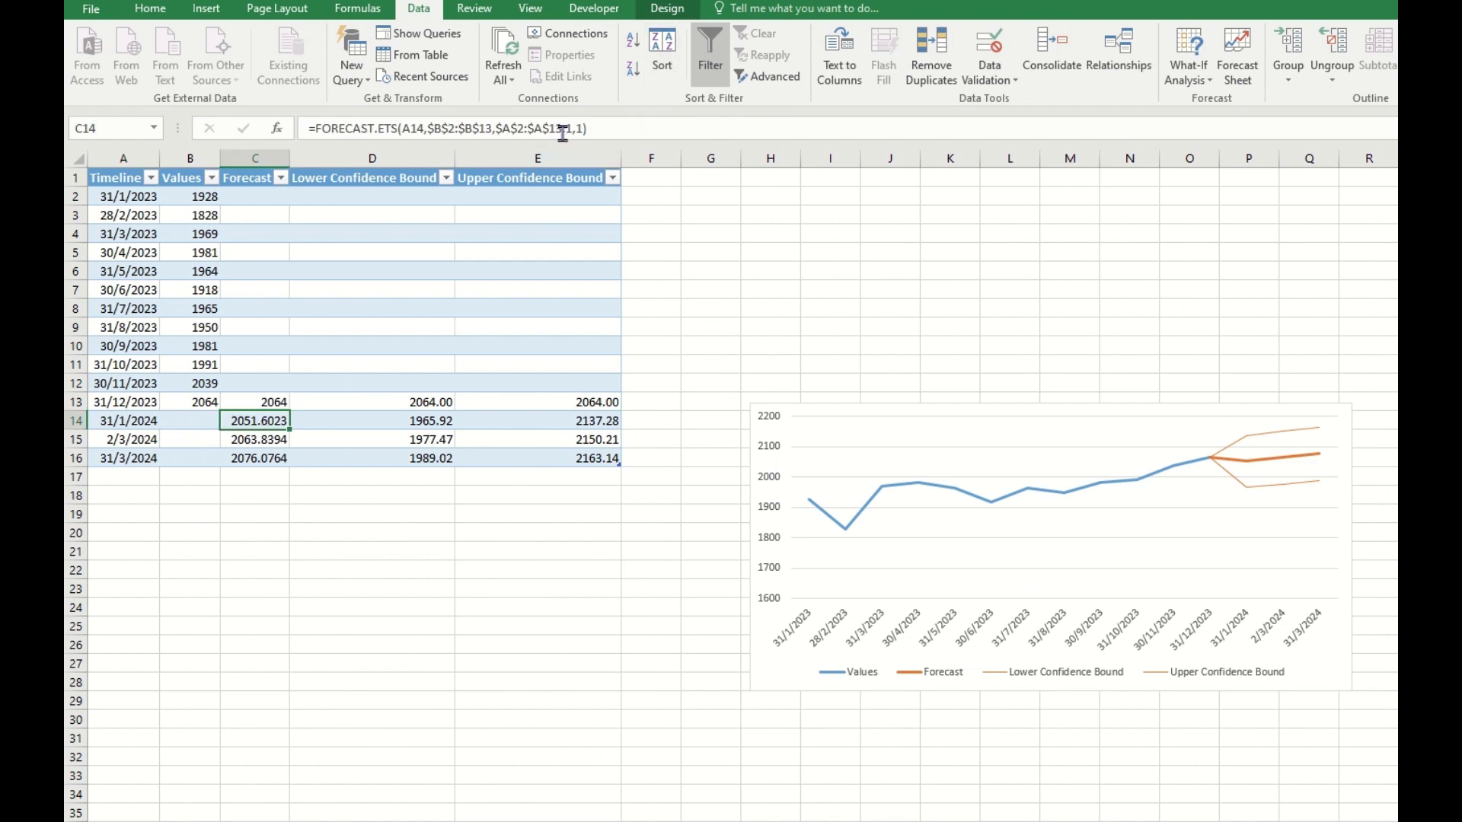
click(567, 128)
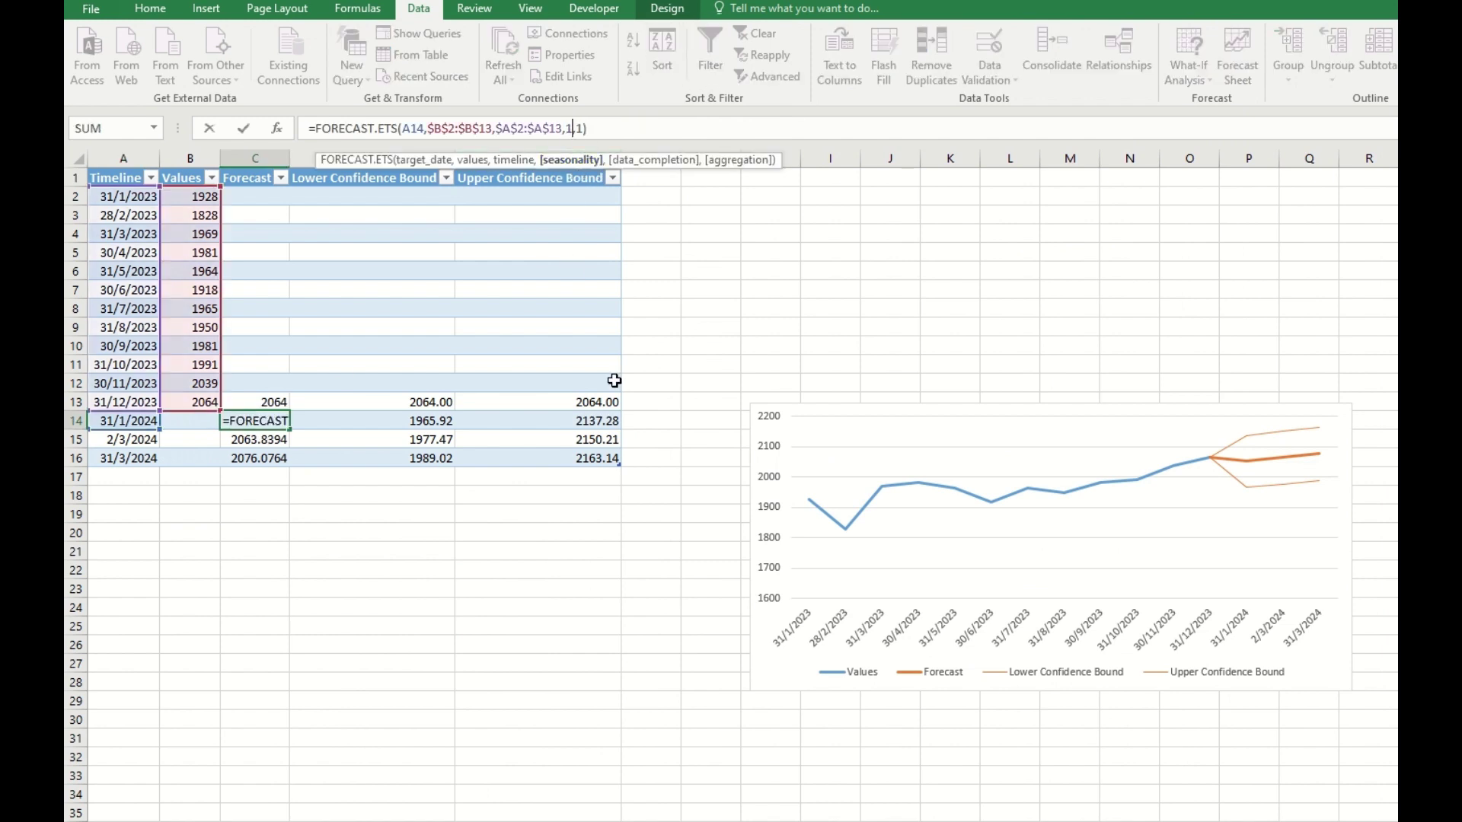
click(654, 459)
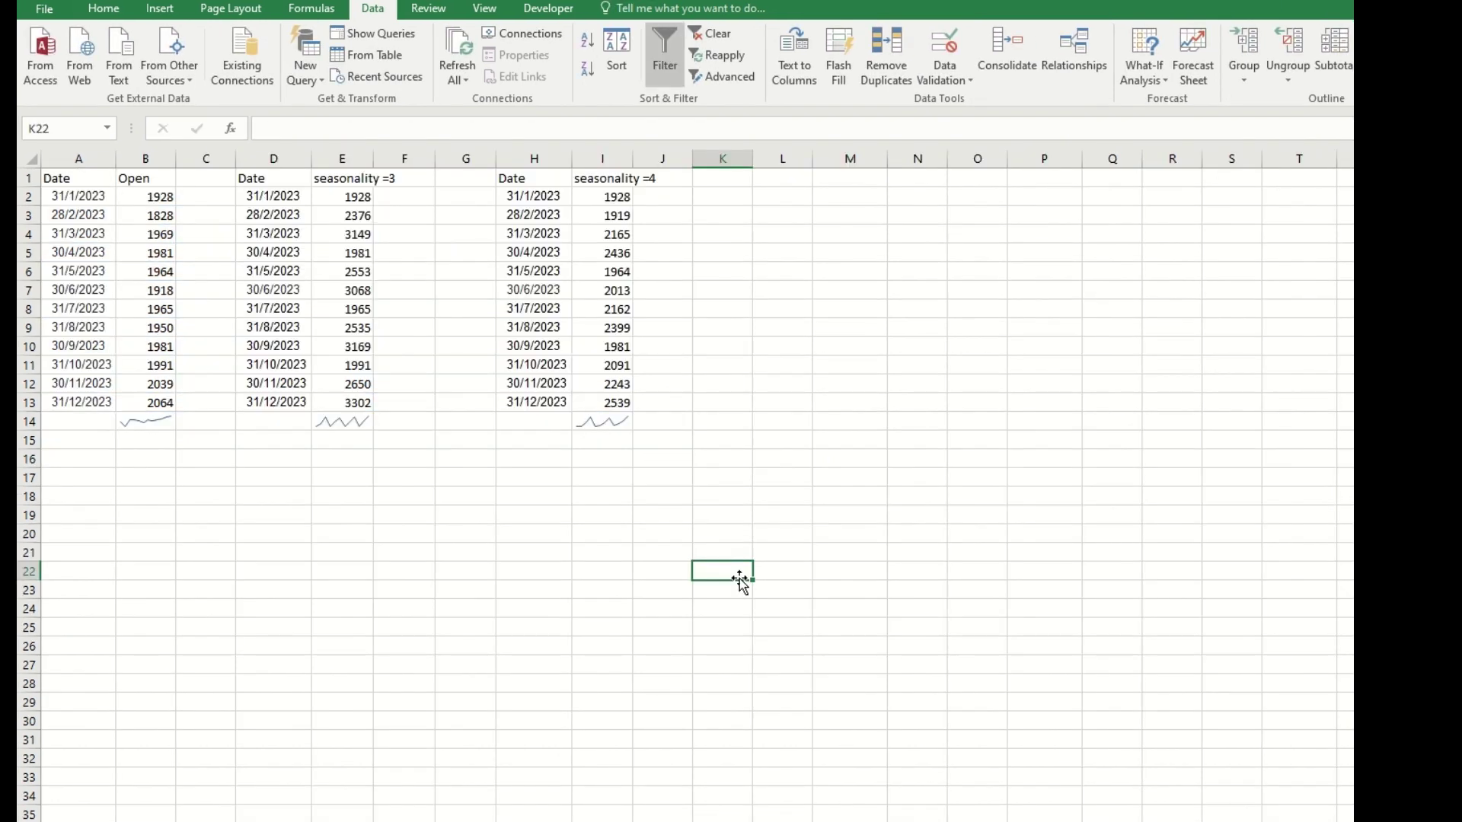